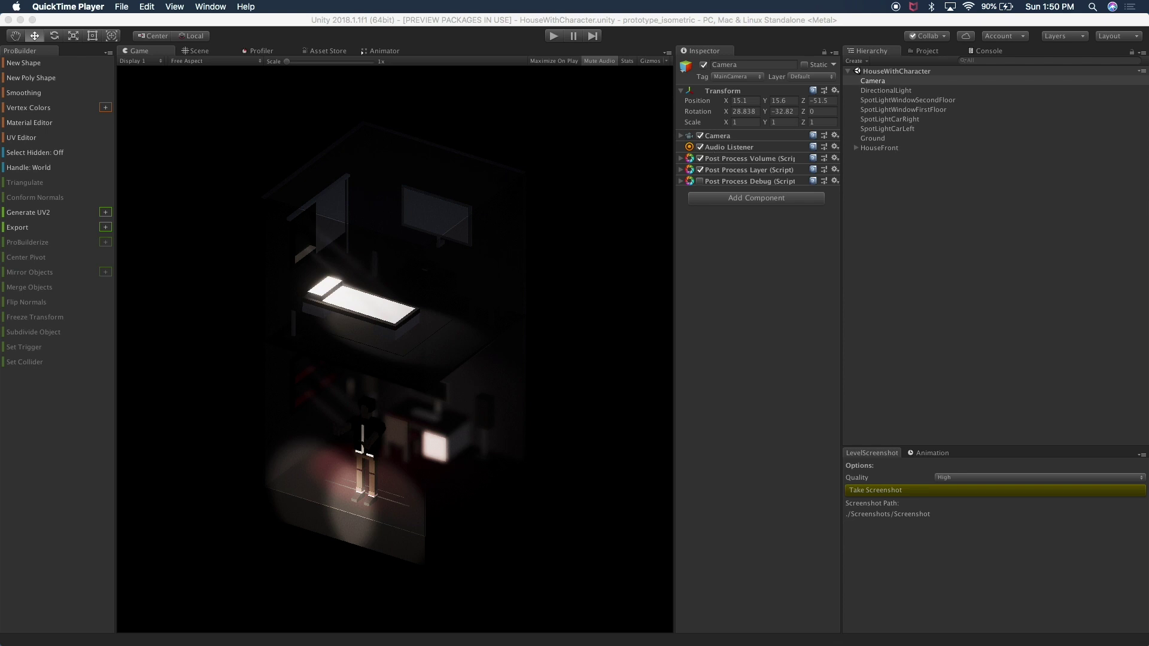
Select DirectionalLight and drag its colour toward a darker pink tone
{"action": "left_click", "coordinate": [879, 91]}
{"action": "left_click", "coordinate": [881, 83]}
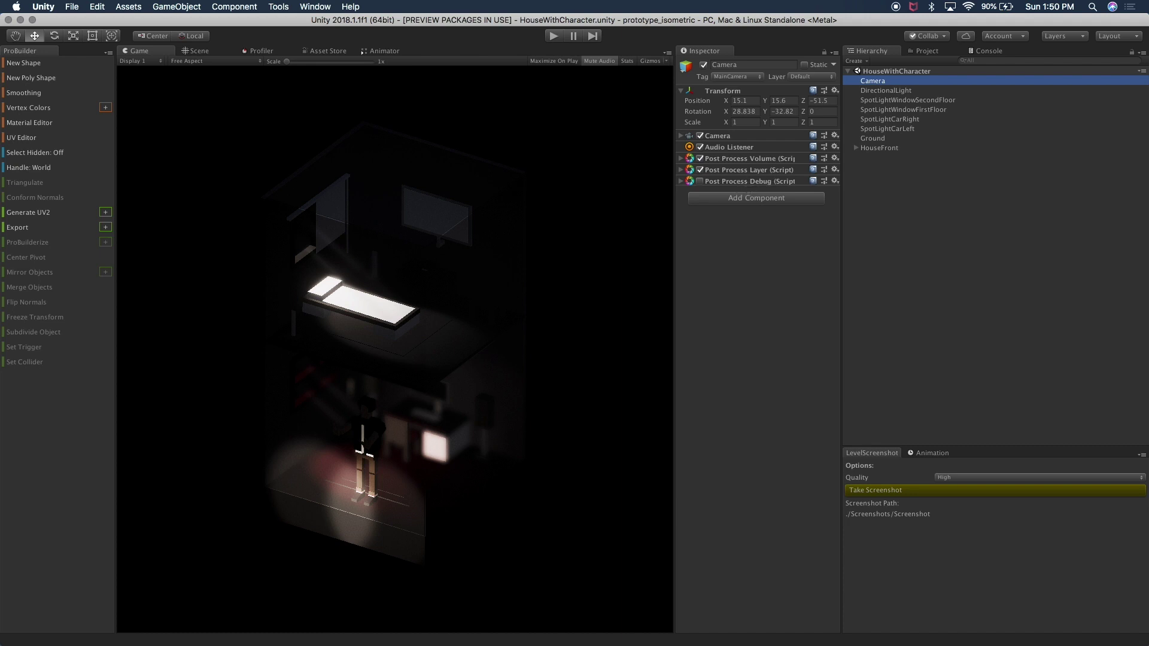
{"action": "left_click", "coordinate": [885, 90]}
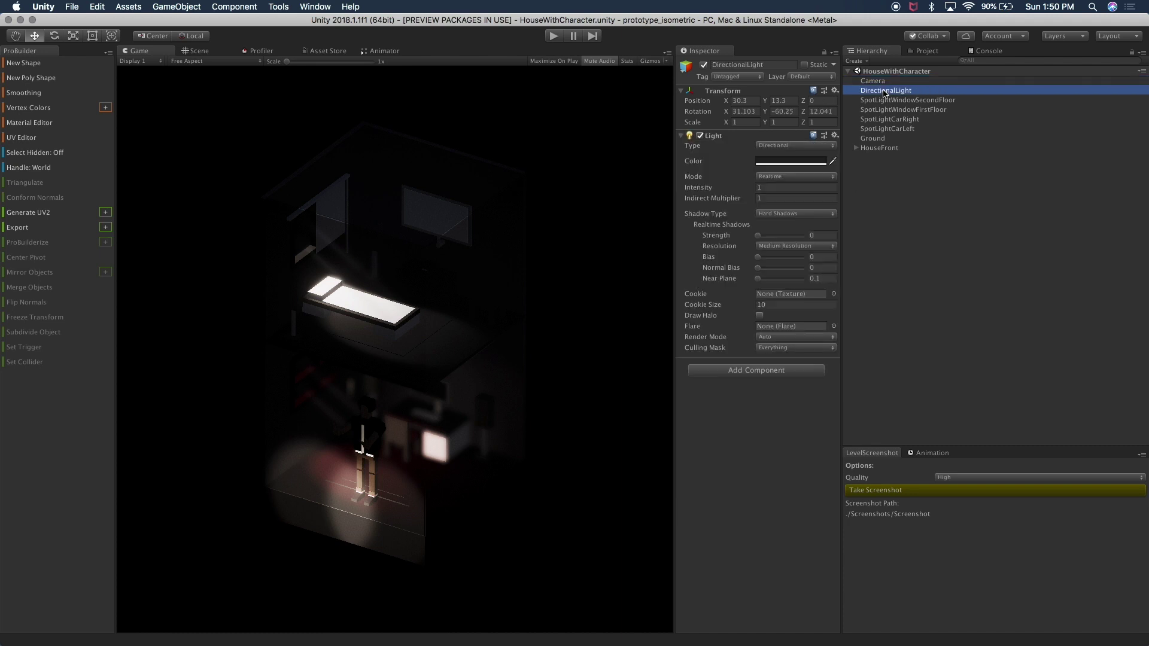
{"action": "left_click", "coordinate": [785, 161]}
{"action": "left_click", "coordinate": [989, 256]}
{"action": "mouse_move", "coordinate": [989, 256]}
{"action": "left_mouse_down"}
{"action": "mouse_move", "coordinate": [983, 297]}
{"action": "mouse_move", "coordinate": [993, 269]}
{"action": "mouse_move", "coordinate": [980, 246]}
{"action": "mouse_move", "coordinate": [984, 293]}
{"action": "mouse_move", "coordinate": [989, 259]}
{"action": "mouse_move", "coordinate": [959, 232]}
{"action": "left_mouse_up"}
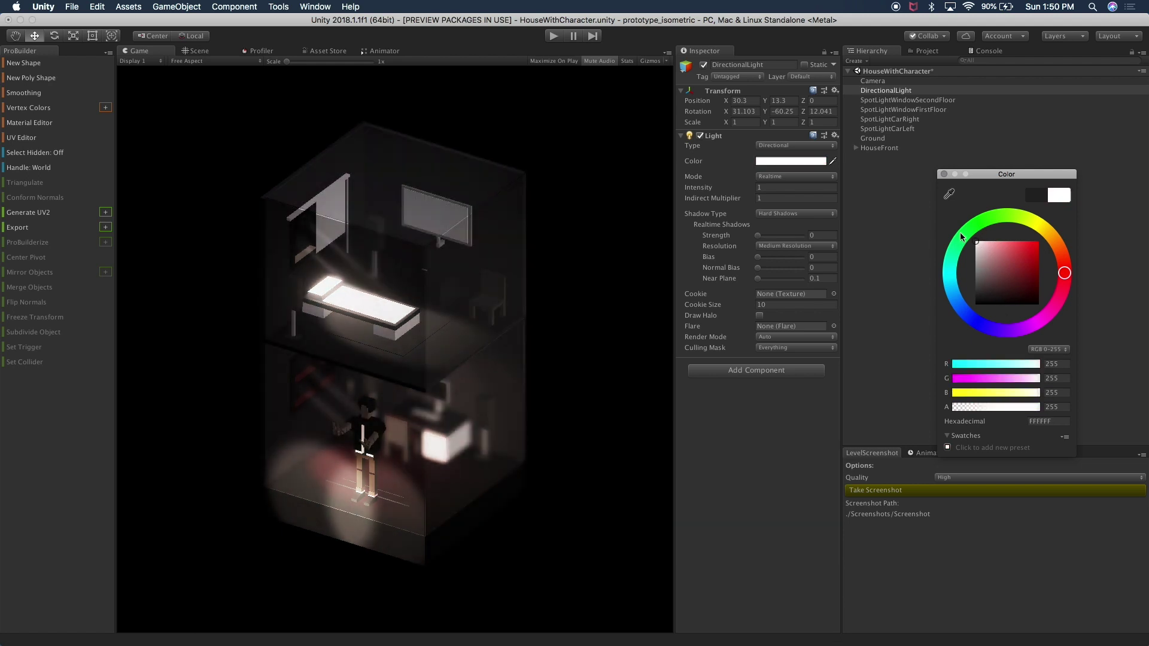
Cancel the colour change and select SpotLightWindowSecondFloor and SpotLightWindowFirstFloor together
{"action": "key", "text": "Escape"}
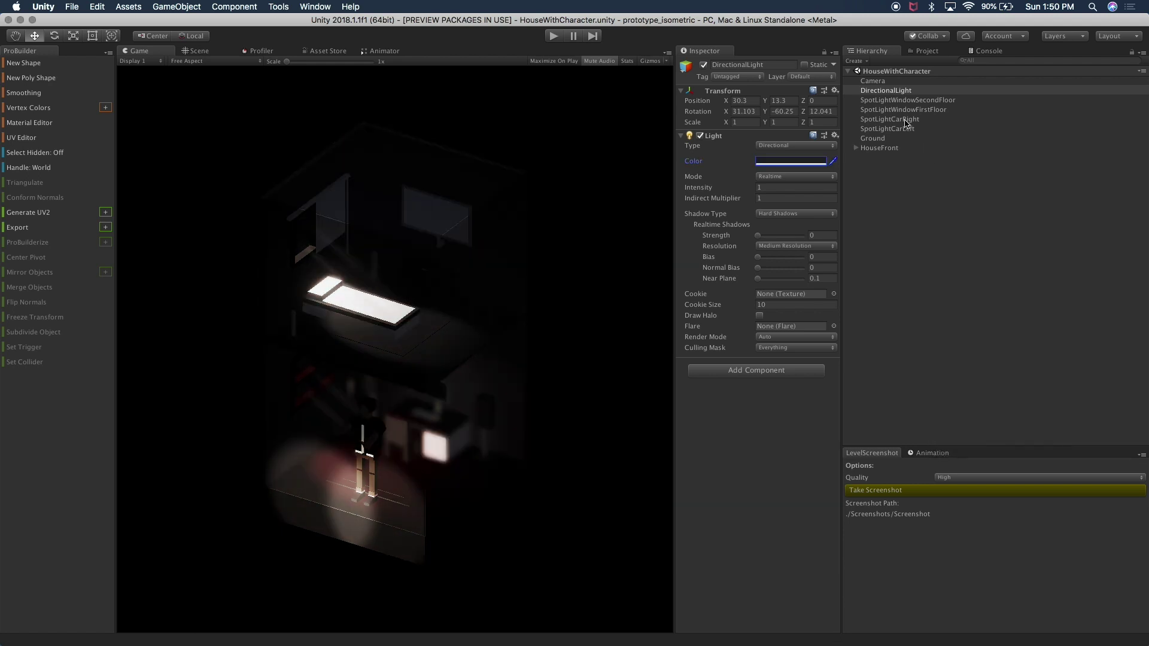
{"action": "left_click", "coordinate": [903, 100]}
{"action": "left_click", "coordinate": [902, 109], "text": "shift"}
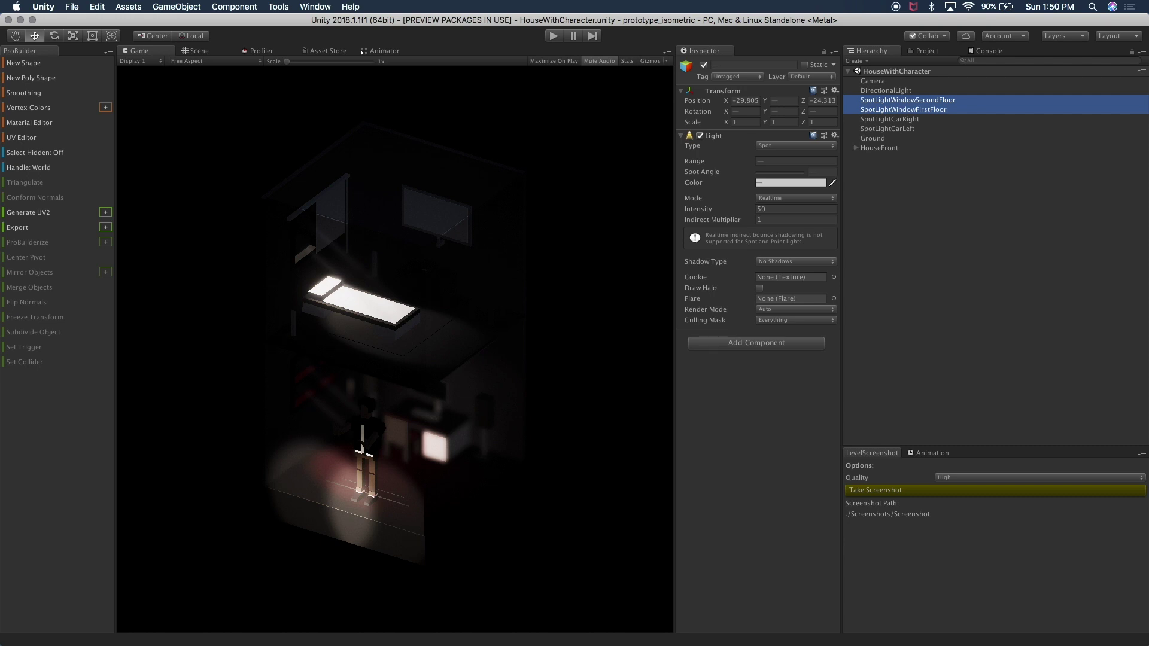
Switch to the Scene view, orbit the house, and select SpotLightCarRight and SpotLightCarLeft
{"action": "left_click", "coordinate": [204, 53]}
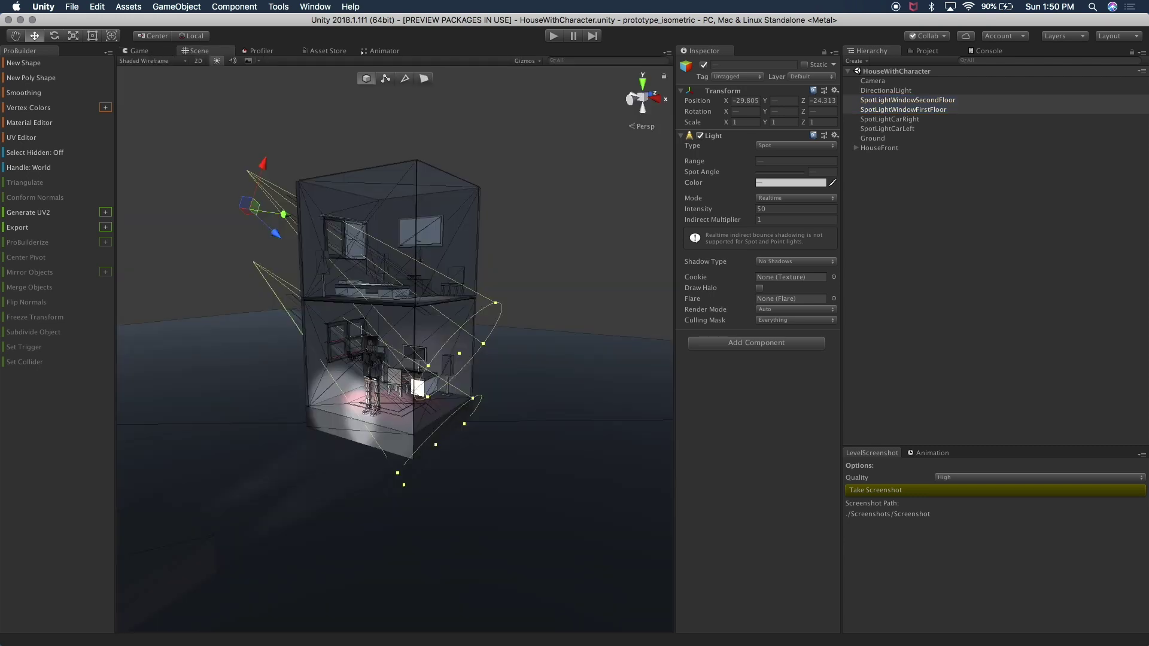
{"action": "left_click_drag", "start_coordinate": [395, 347], "coordinate": [347, 394], "text": "alt"}
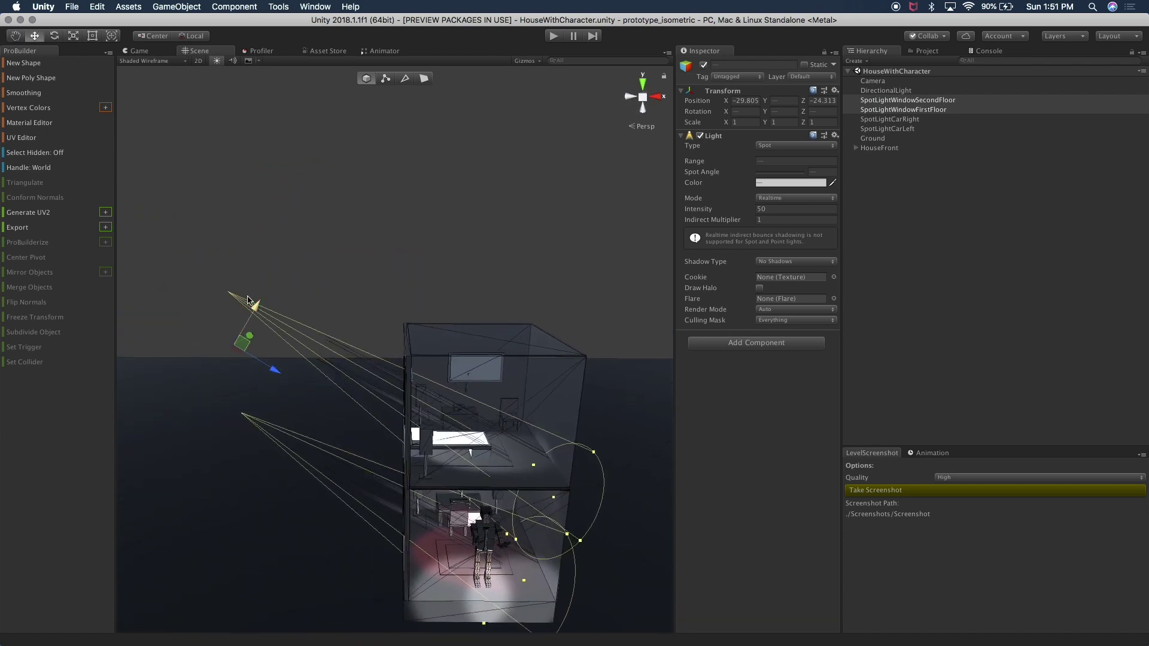
{"action": "left_click_drag", "start_coordinate": [401, 448], "coordinate": [295, 353], "text": "alt"}
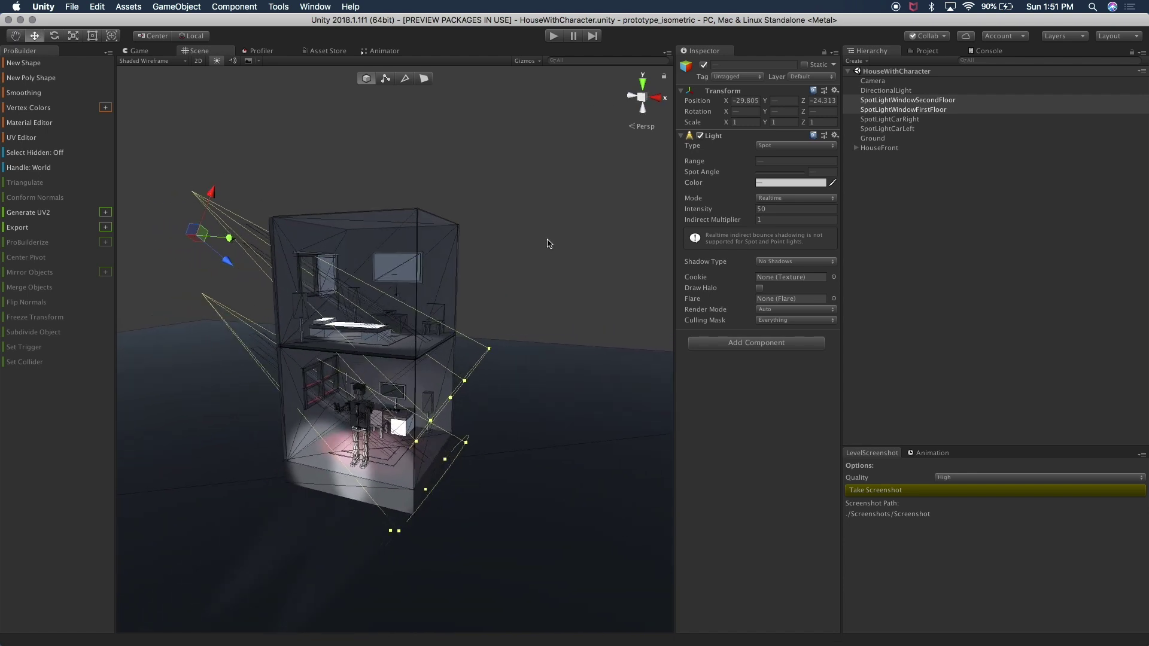
{"action": "left_click", "coordinate": [903, 122]}
{"action": "left_click", "coordinate": [887, 129], "text": "shift"}
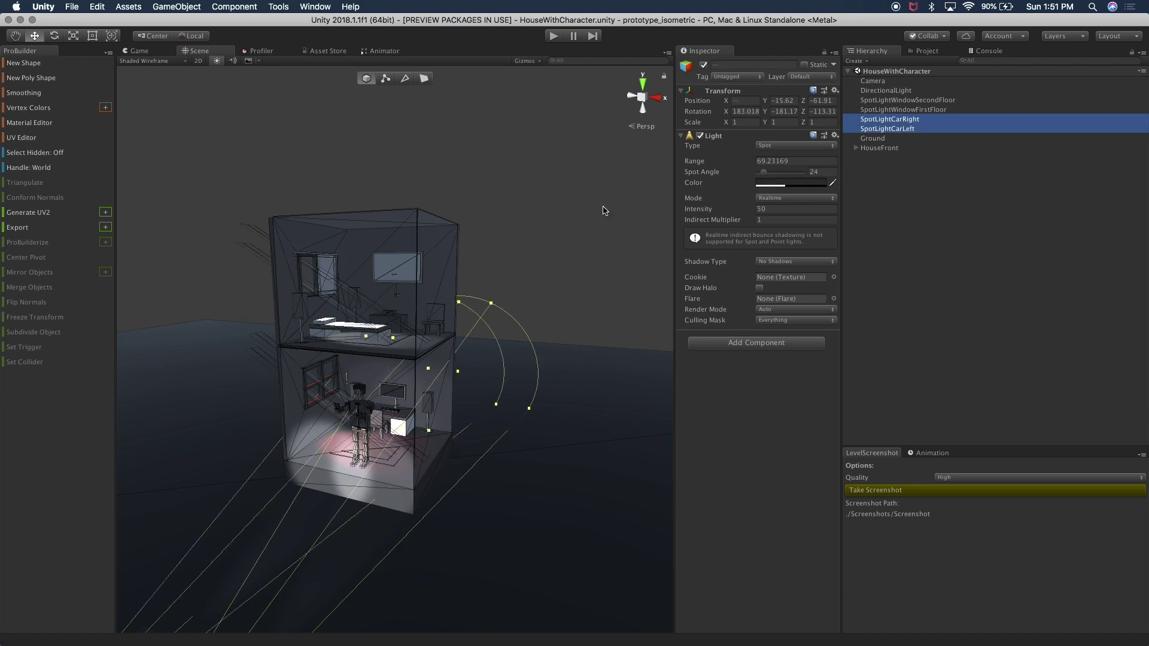
Orbit closer to the ground floor and inspect the floor box, ground plane and glass panel
{"action": "left_click_drag", "start_coordinate": [606, 210], "coordinate": [527, 197], "text": "alt"}
{"action": "left_click_drag", "start_coordinate": [455, 371], "coordinate": [326, 486], "text": "alt"}
{"action": "scroll", "coordinate": [344, 469], "scroll_direction": "down", "scroll_amount": 3}
{"action": "left_click", "coordinate": [344, 470]}
{"action": "left_click", "coordinate": [368, 444]}
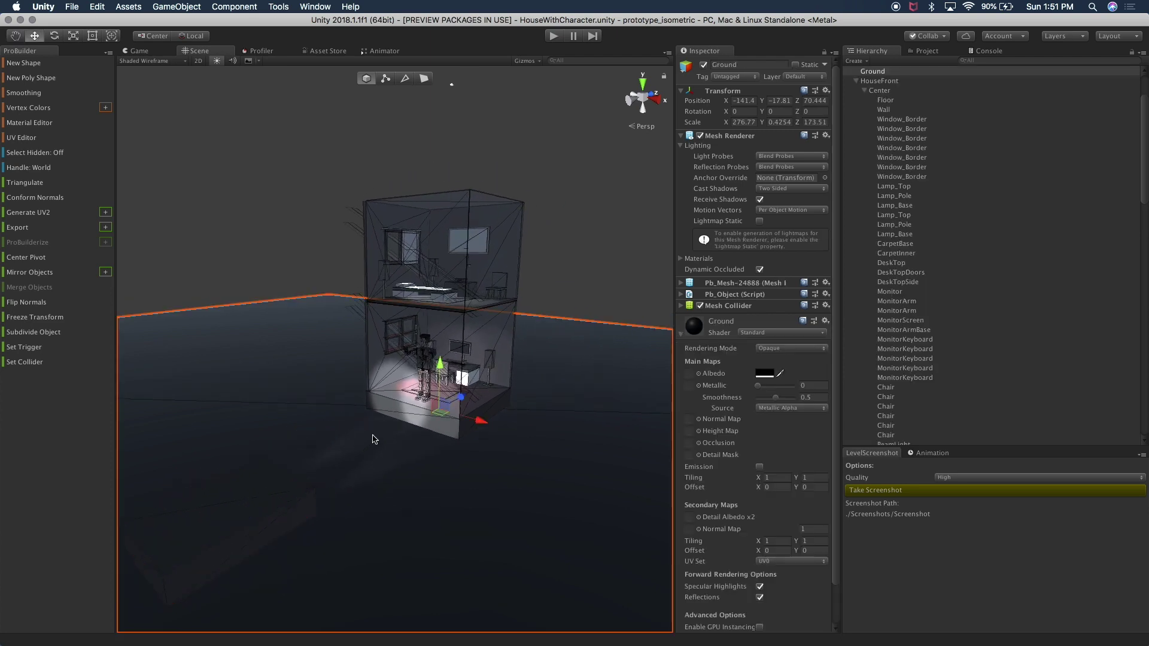
{"action": "left_click", "coordinate": [395, 400]}
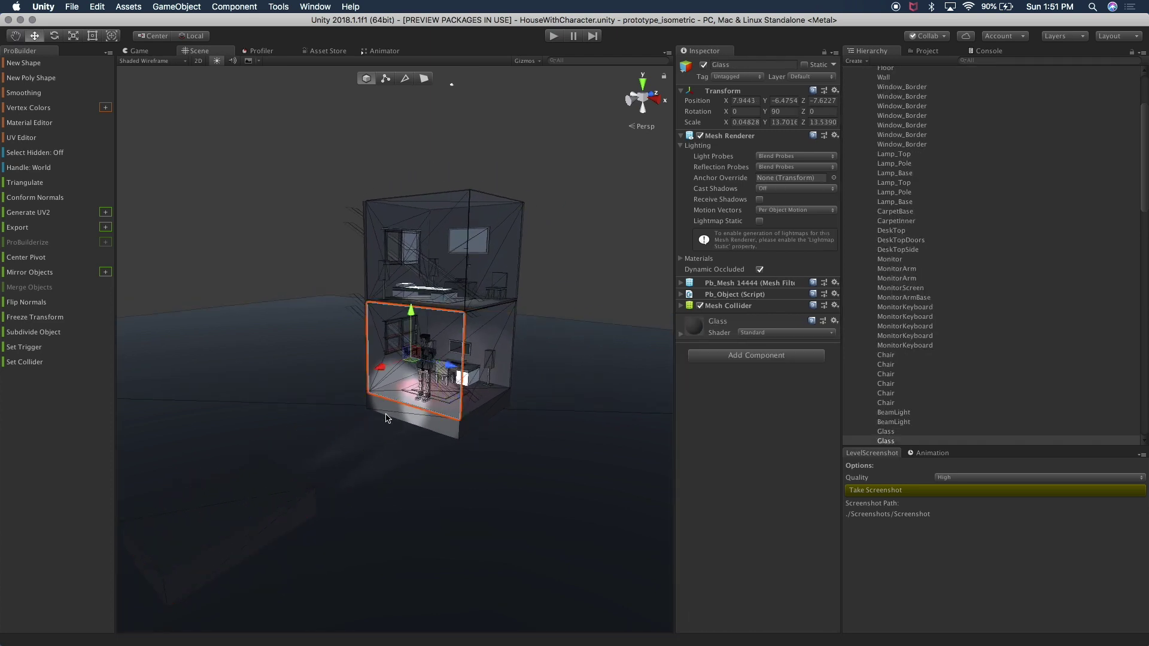
{"action": "scroll", "coordinate": [893, 113], "scroll_direction": "up", "scroll_amount": 10}
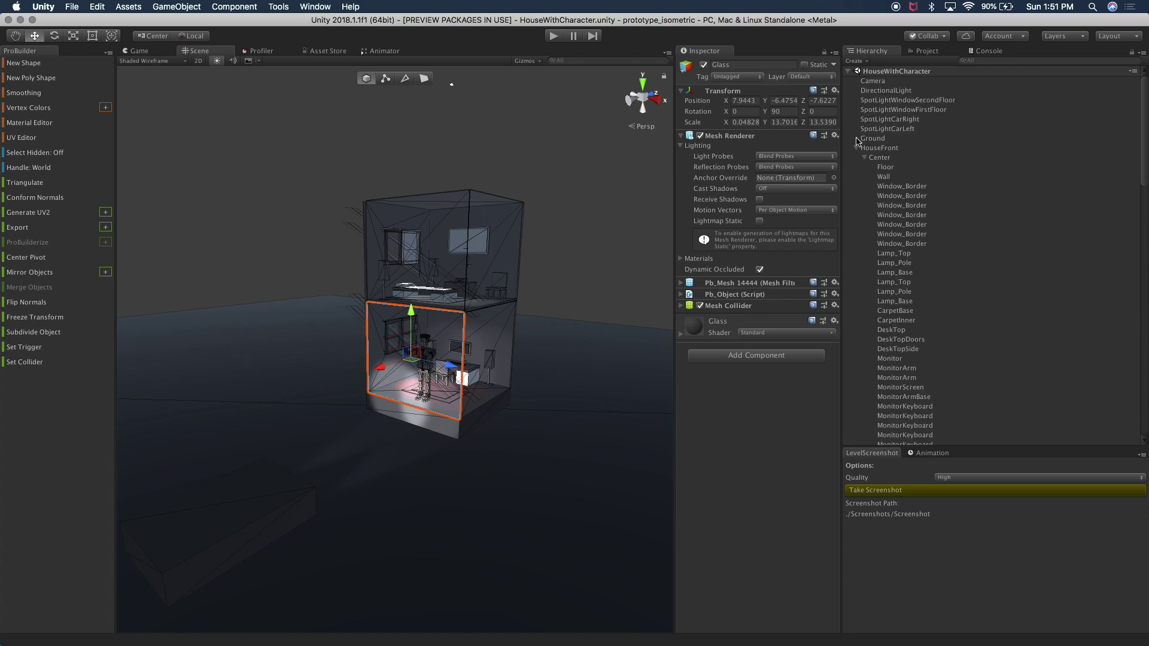
Collapse HouseFront, check the car and window spotlights, and zoom into the upper floor
{"action": "left_click", "coordinate": [855, 148]}
{"action": "left_click", "coordinate": [890, 119]}
{"action": "left_click", "coordinate": [888, 129], "text": "shift"}
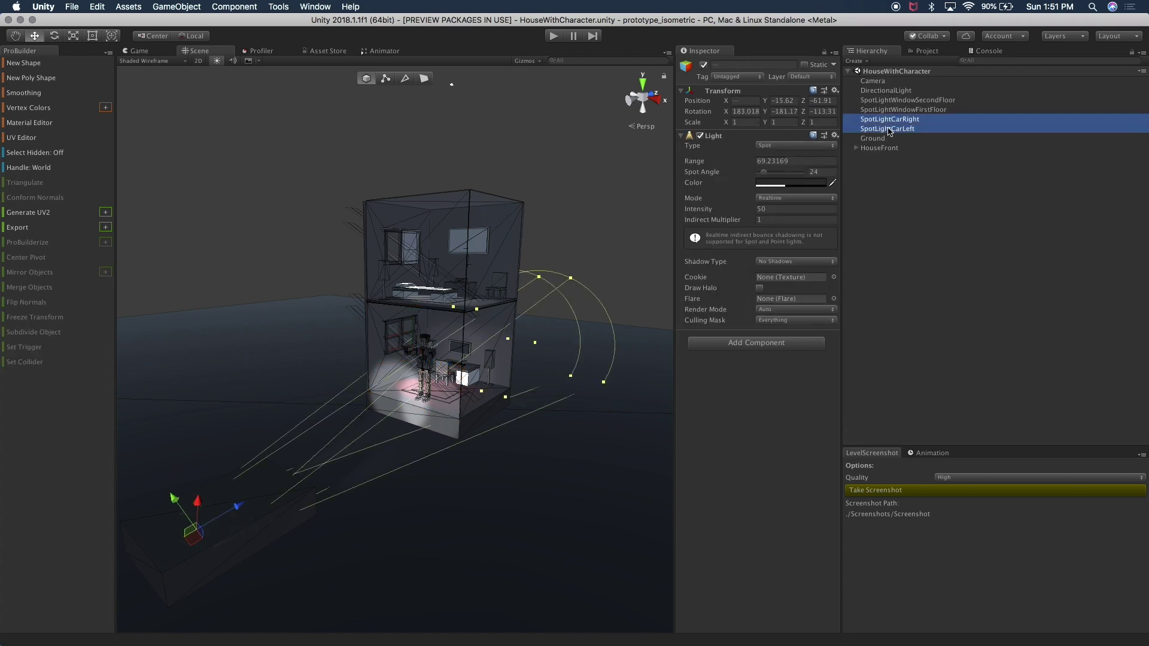
{"action": "left_click", "coordinate": [889, 101]}
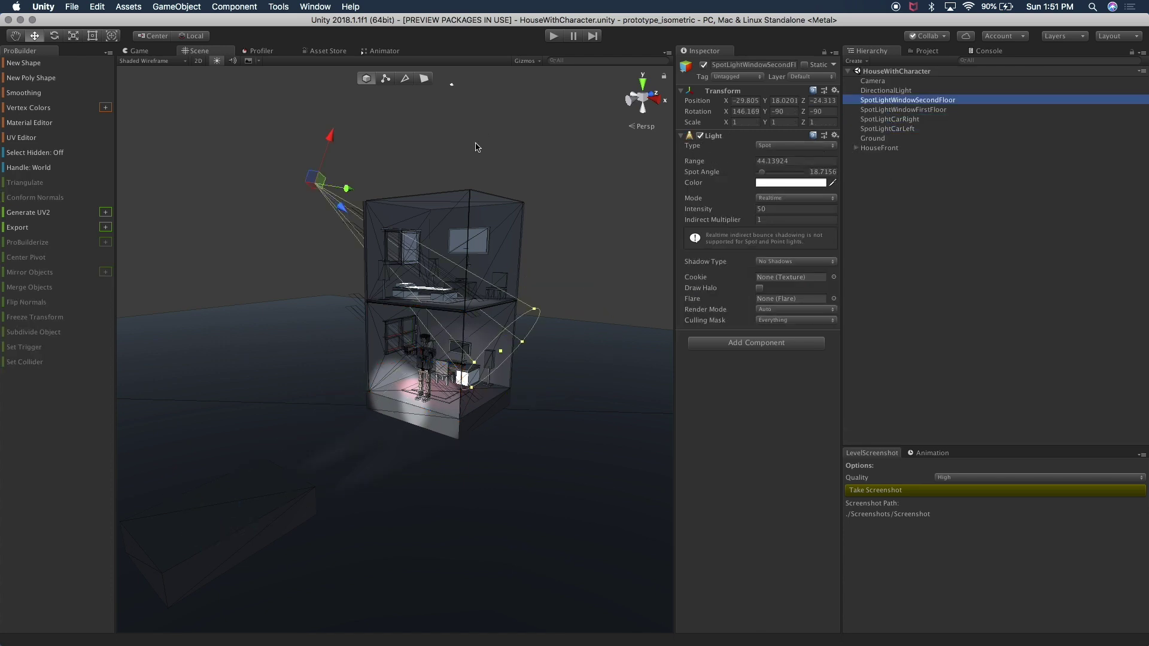
{"action": "left_click", "coordinate": [883, 110]}
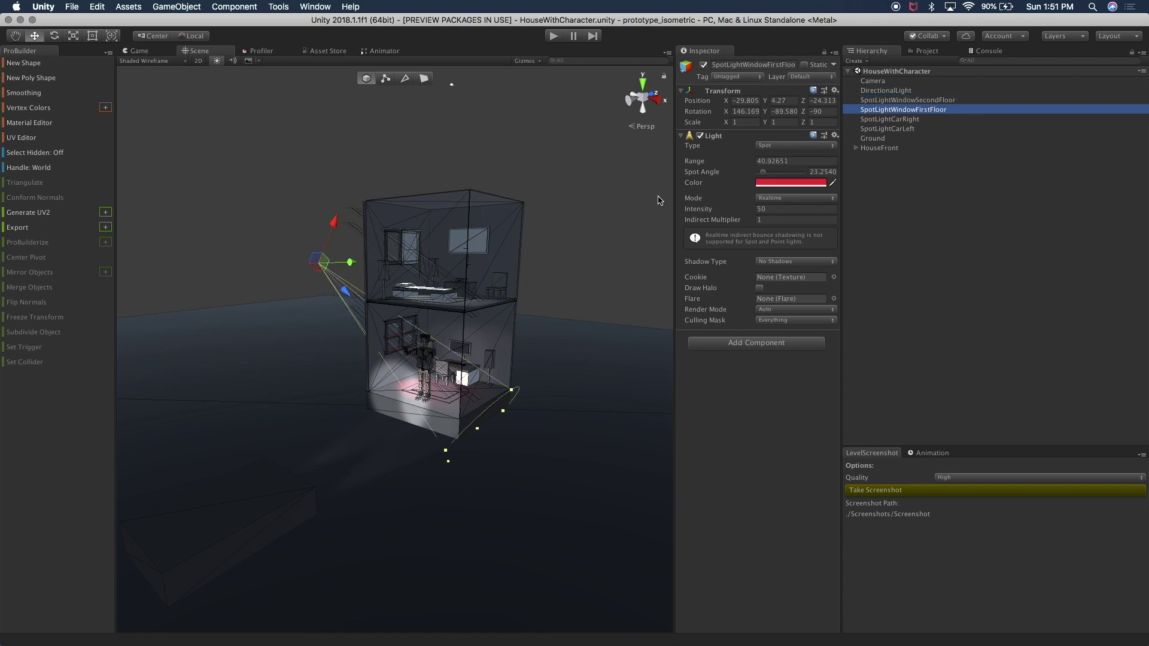
{"action": "scroll", "coordinate": [451, 84], "scroll_direction": "up", "scroll_amount": 10}
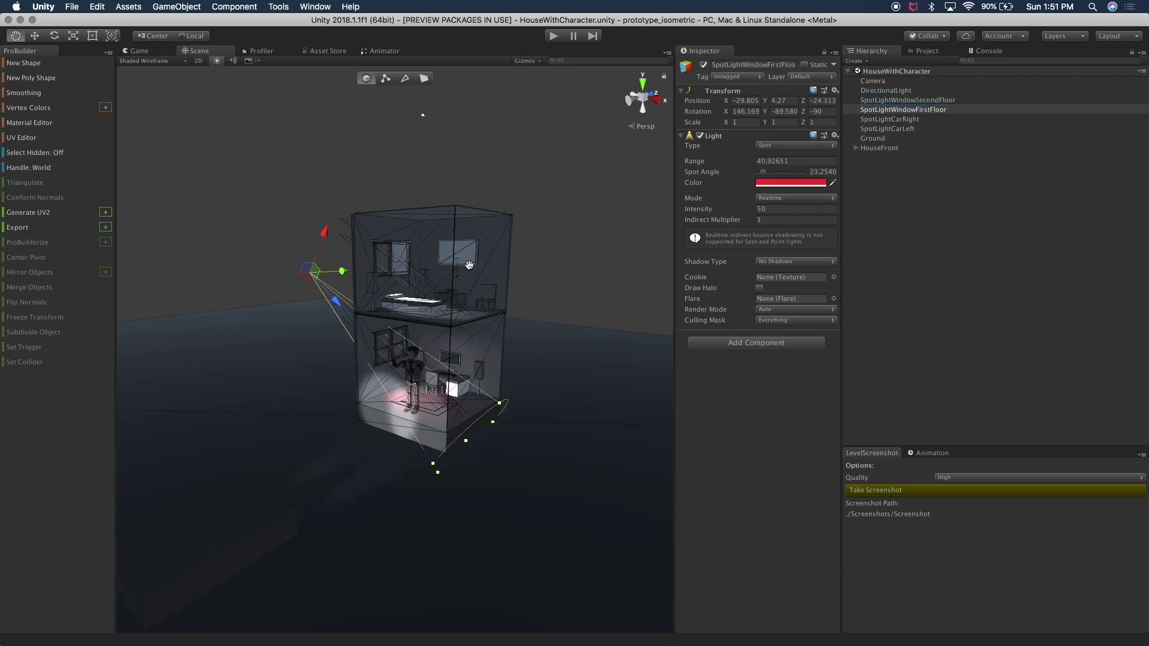
{"action": "scroll", "coordinate": [394, 335], "scroll_direction": "up", "scroll_amount": 4}
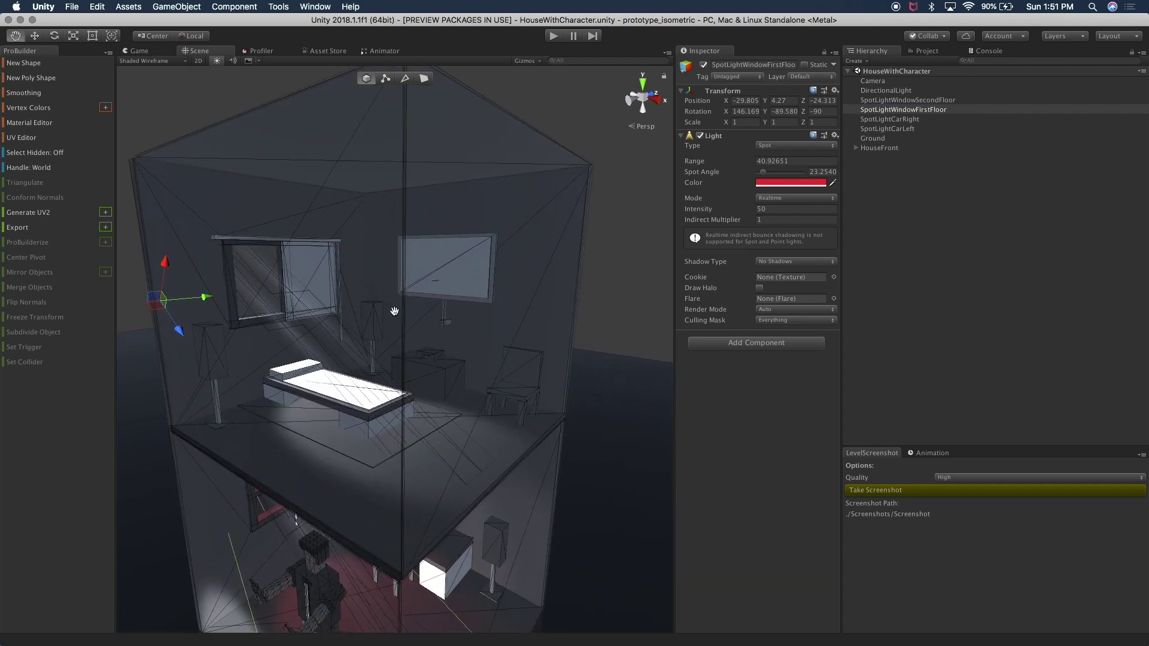
Select the BeamLight object and expand its material's Albedo settings
{"action": "left_click", "coordinate": [304, 374]}
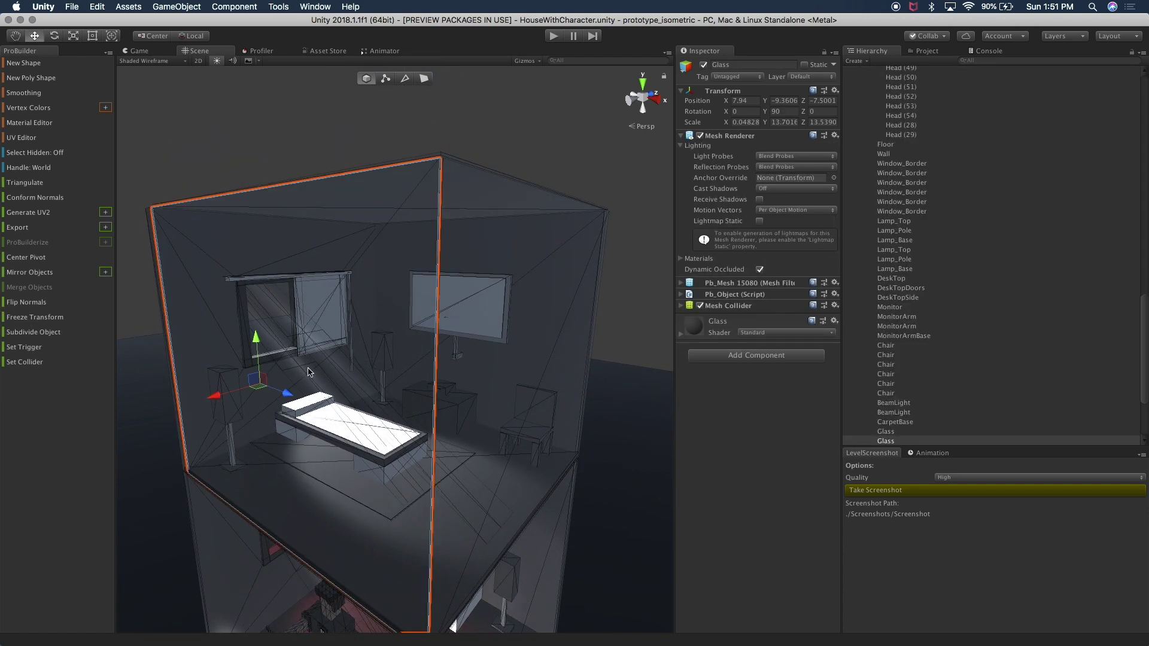
{"action": "left_click", "coordinate": [309, 372]}
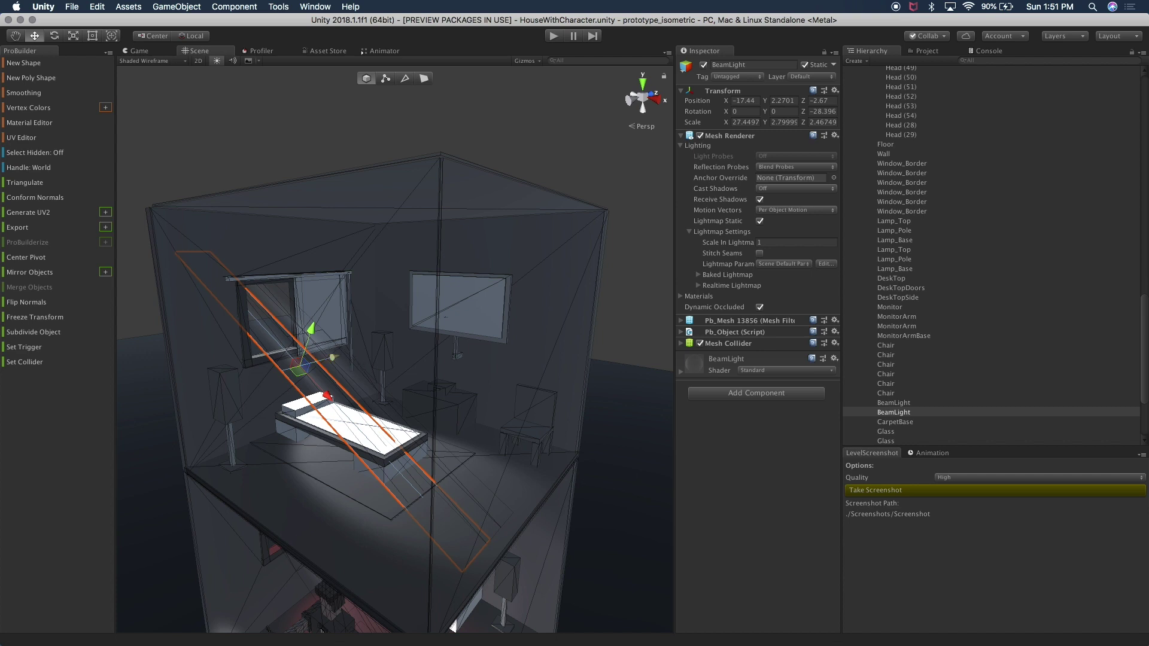
{"action": "left_click", "coordinate": [727, 358]}
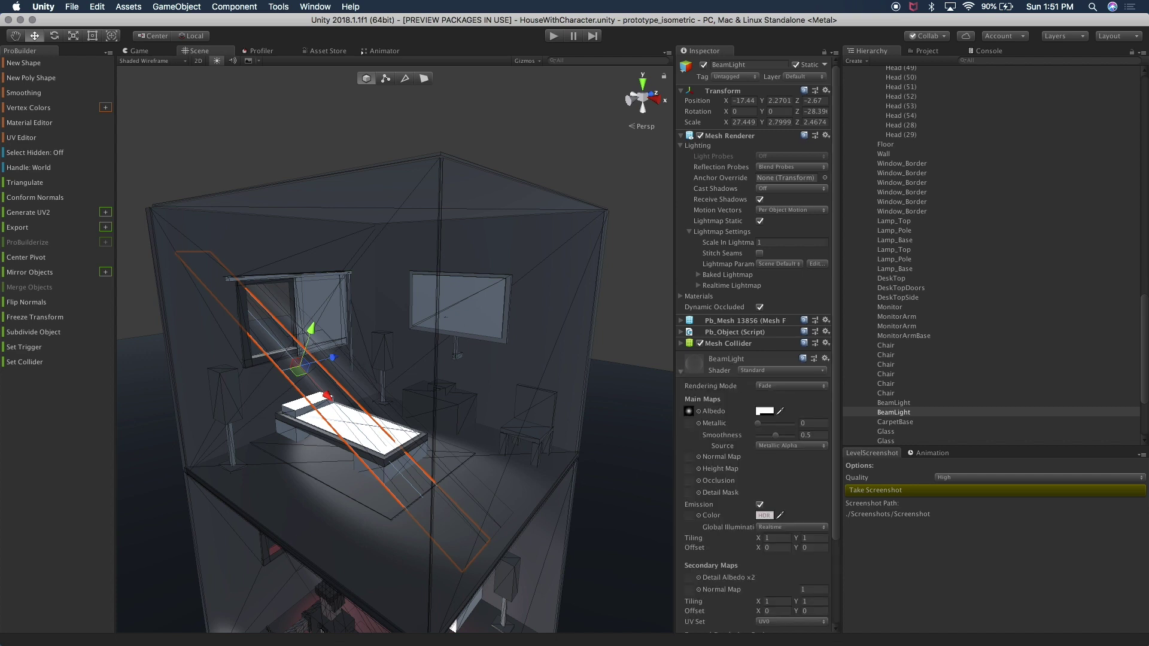
{"action": "left_click", "coordinate": [764, 411]}
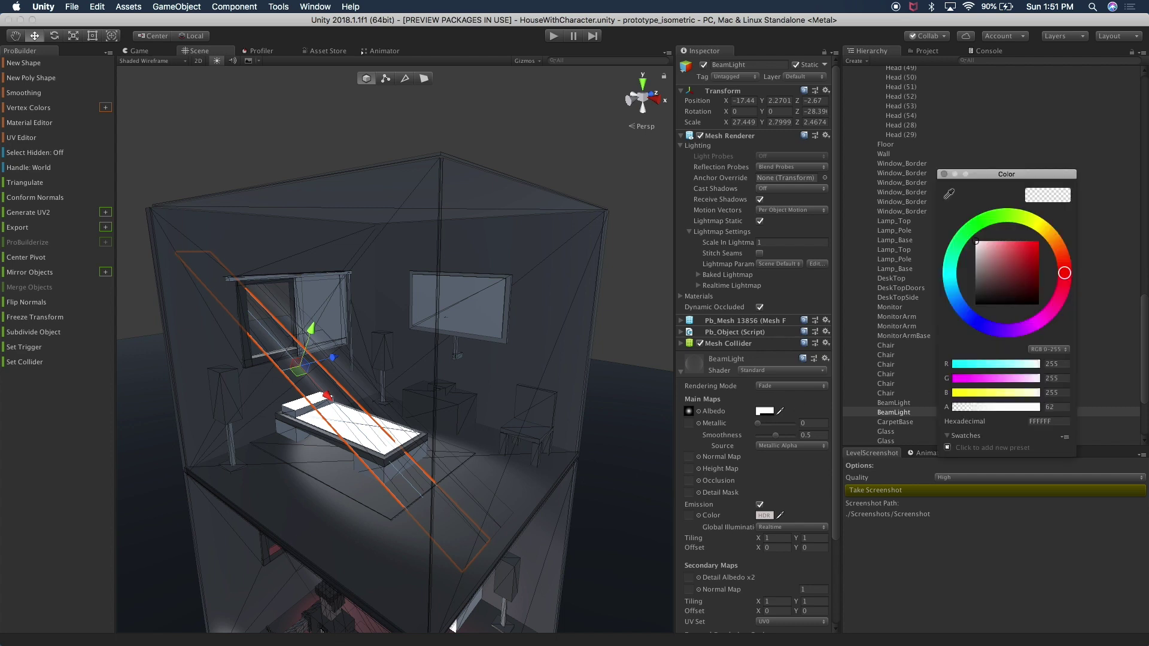
{"action": "left_click", "coordinate": [944, 174]}
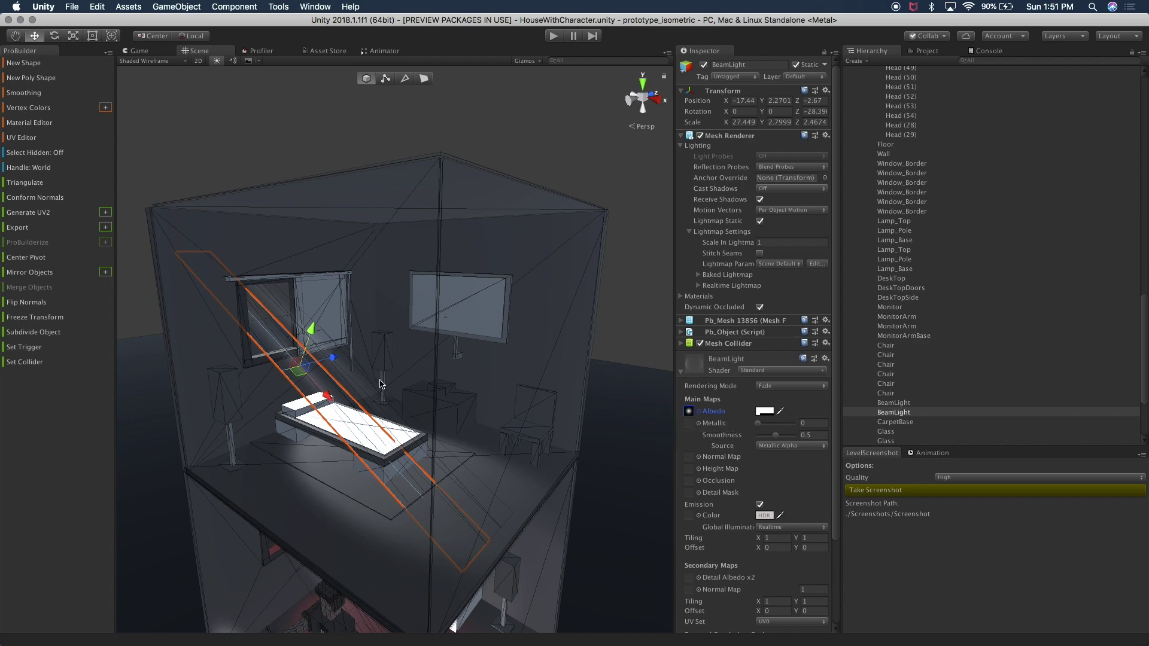
{"action": "scroll", "coordinate": [383, 419], "scroll_direction": "up", "scroll_amount": 6}
{"action": "scroll", "coordinate": [371, 413], "scroll_direction": "down", "scroll_amount": 2}
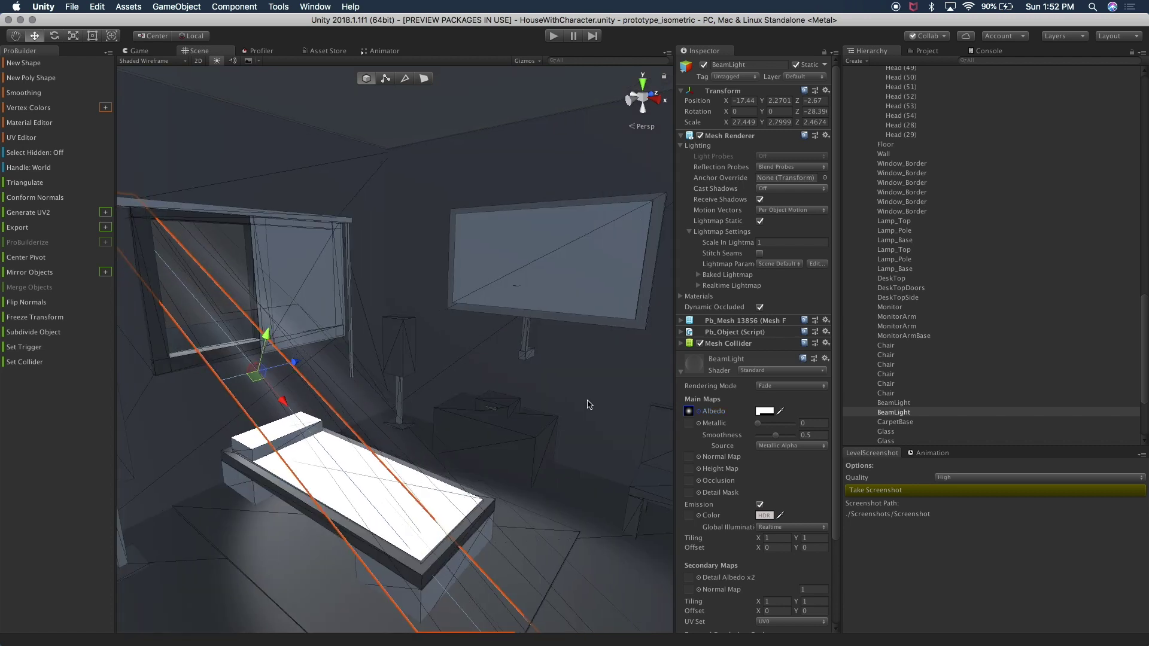
Set the BeamLight Albedo alpha to 178 and preview it in the Game view
{"action": "left_click", "coordinate": [765, 411]}
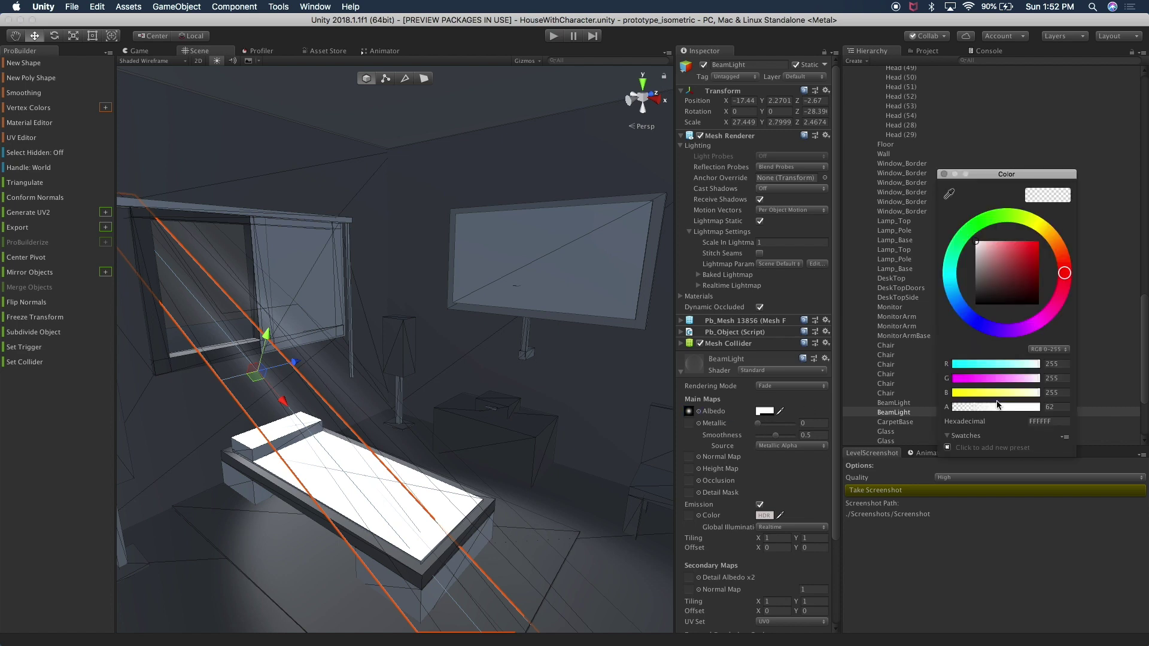
{"action": "left_click_drag", "start_coordinate": [998, 407], "coordinate": [1044, 407]}
{"action": "type", "text": "75"}
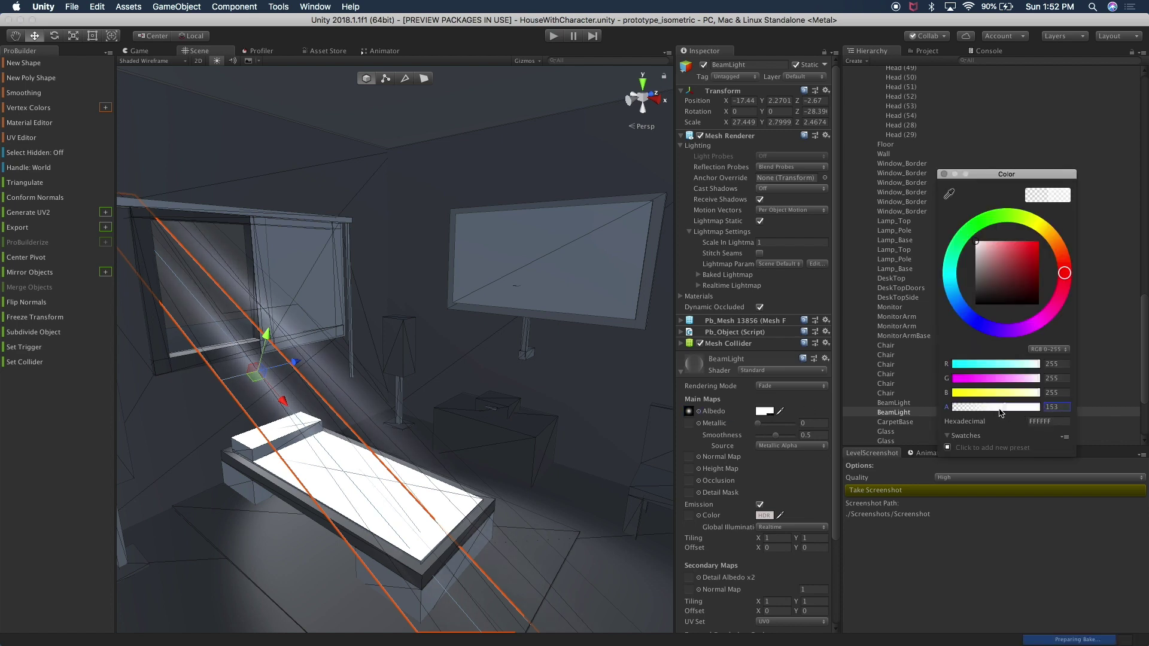
{"action": "left_click_drag", "start_coordinate": [977, 407], "coordinate": [1018, 408]}
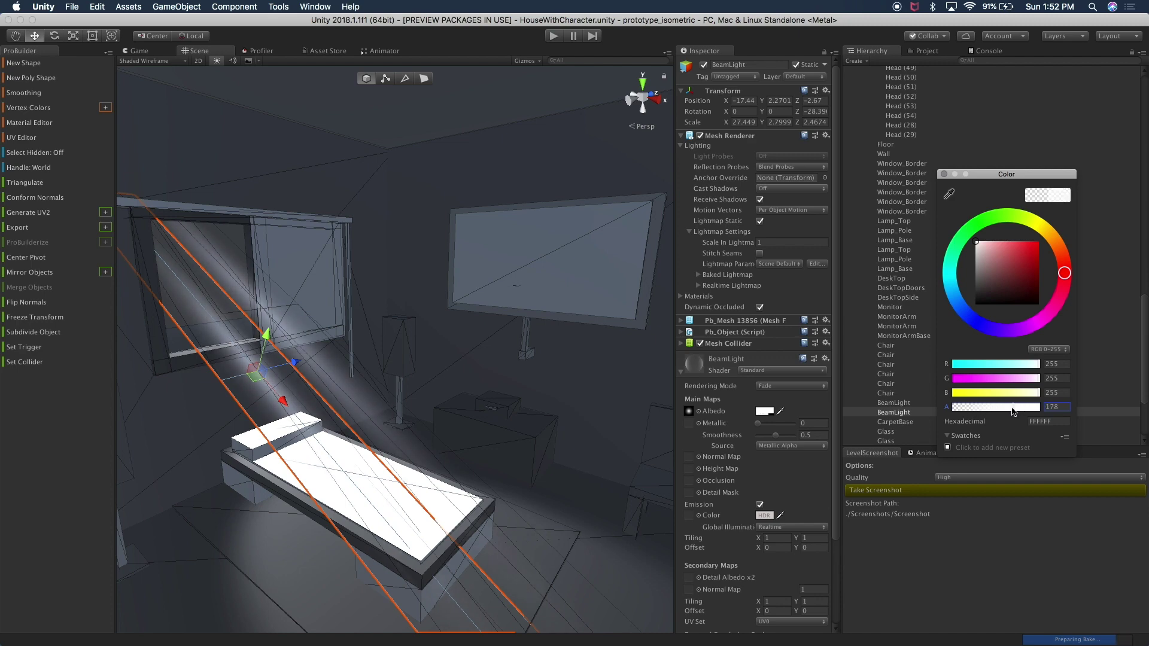
{"action": "key", "text": "Escape"}
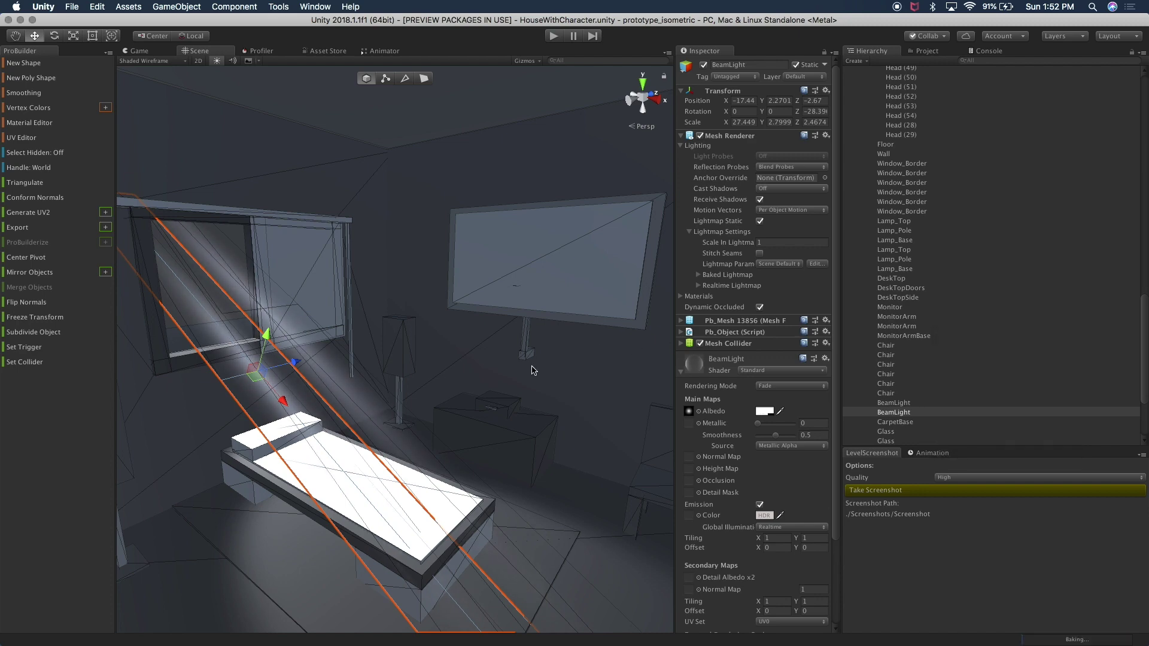
{"action": "scroll", "coordinate": [531, 370], "scroll_direction": "down", "scroll_amount": 10}
{"action": "left_click", "coordinate": [147, 52]}
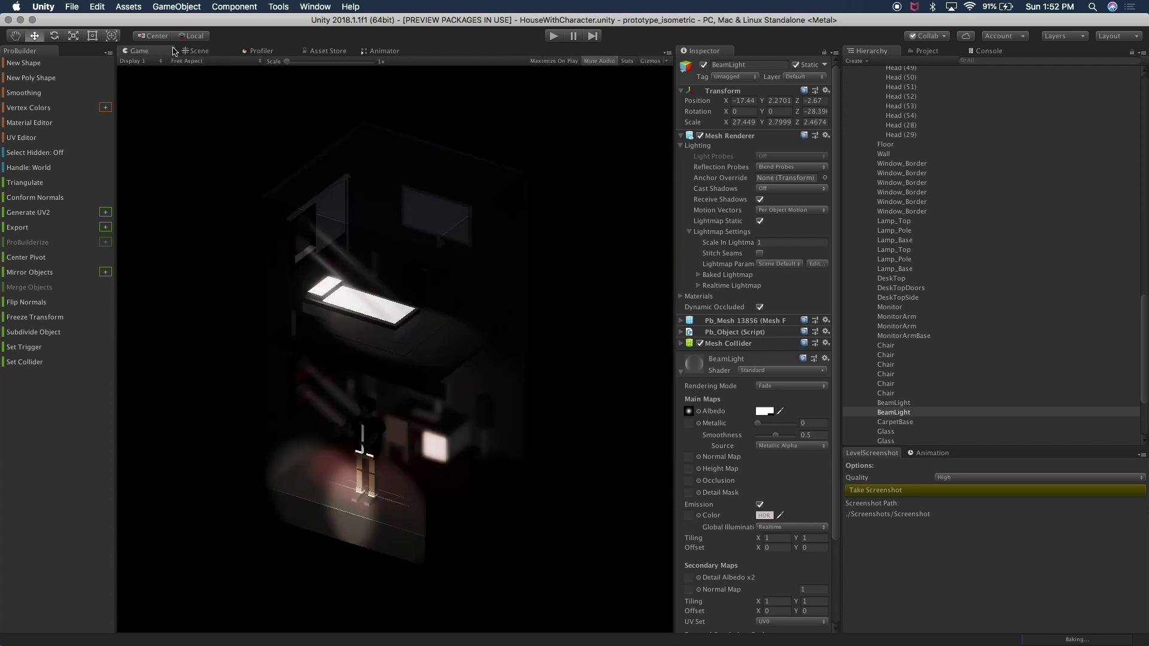
Select the Camera and expand its Post Process Volume overrides in the Game view
{"action": "left_click", "coordinate": [193, 51]}
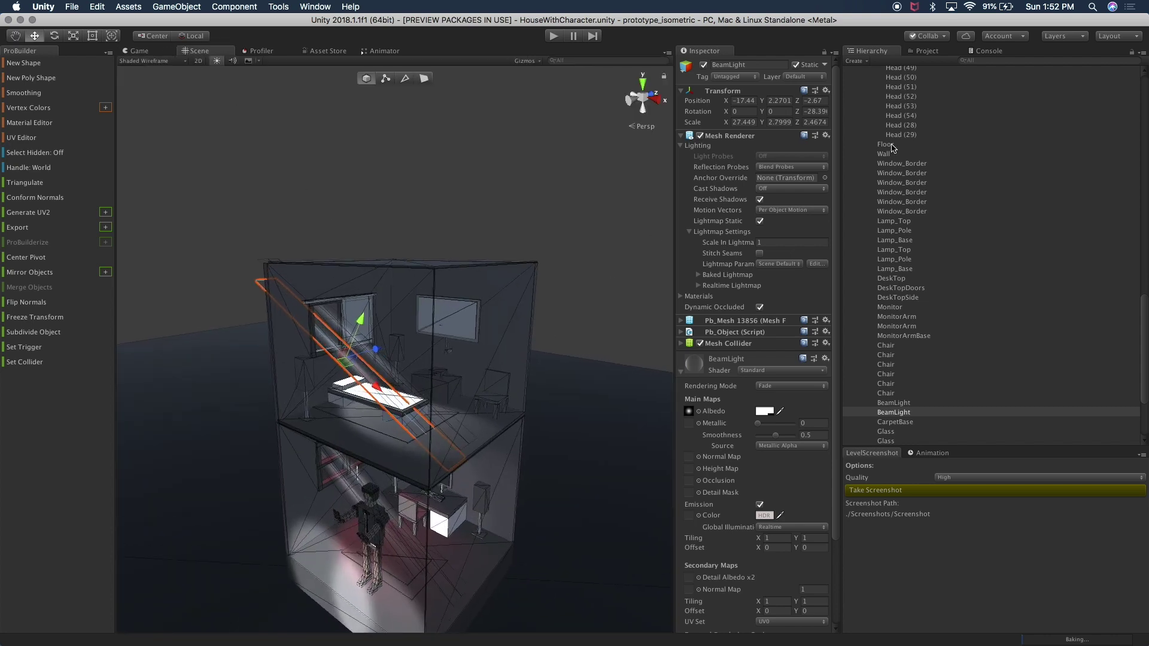
{"action": "scroll", "coordinate": [893, 147], "scroll_direction": "up", "scroll_amount": 15}
{"action": "left_click", "coordinate": [856, 148]}
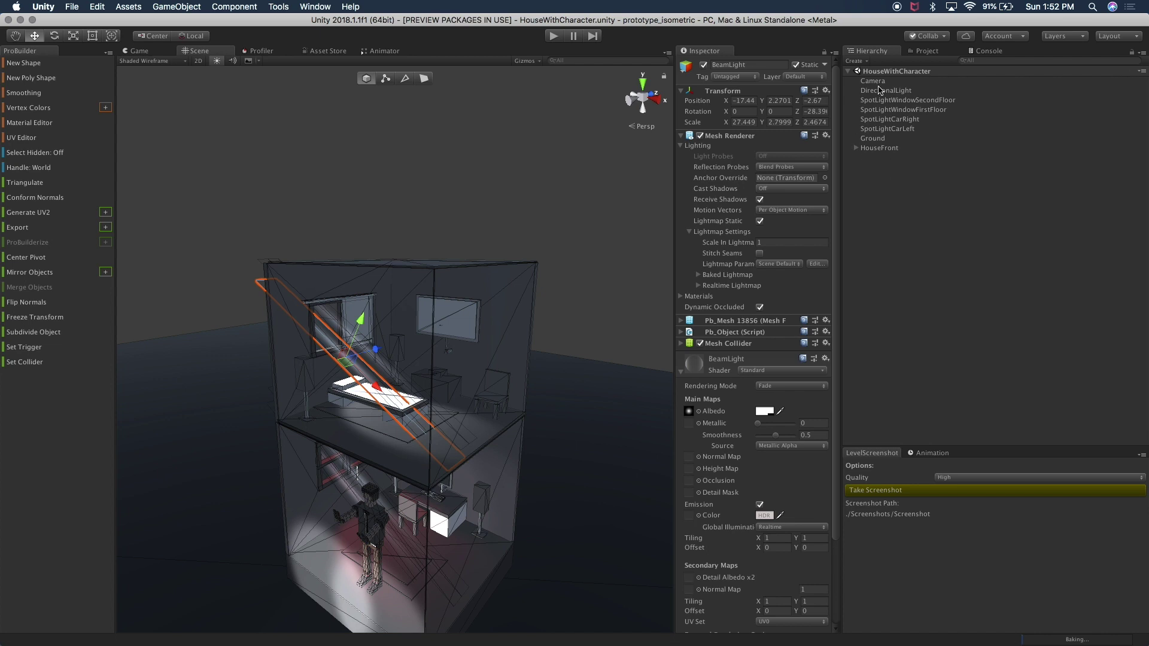
{"action": "left_click", "coordinate": [886, 82]}
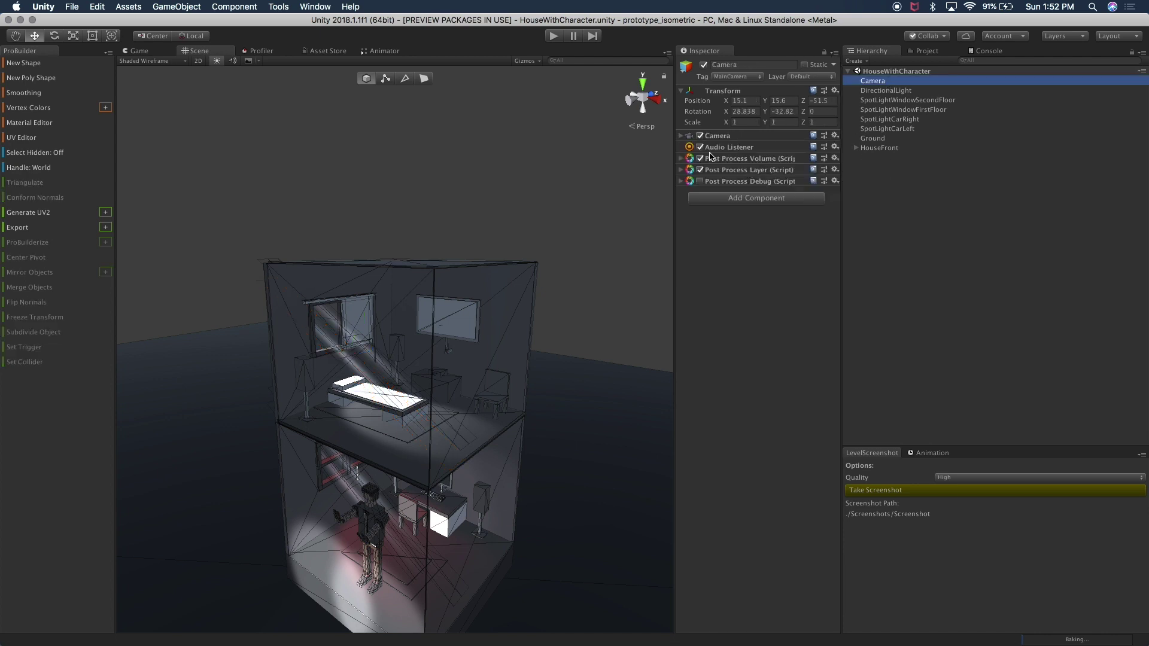
{"action": "left_click", "coordinate": [148, 51]}
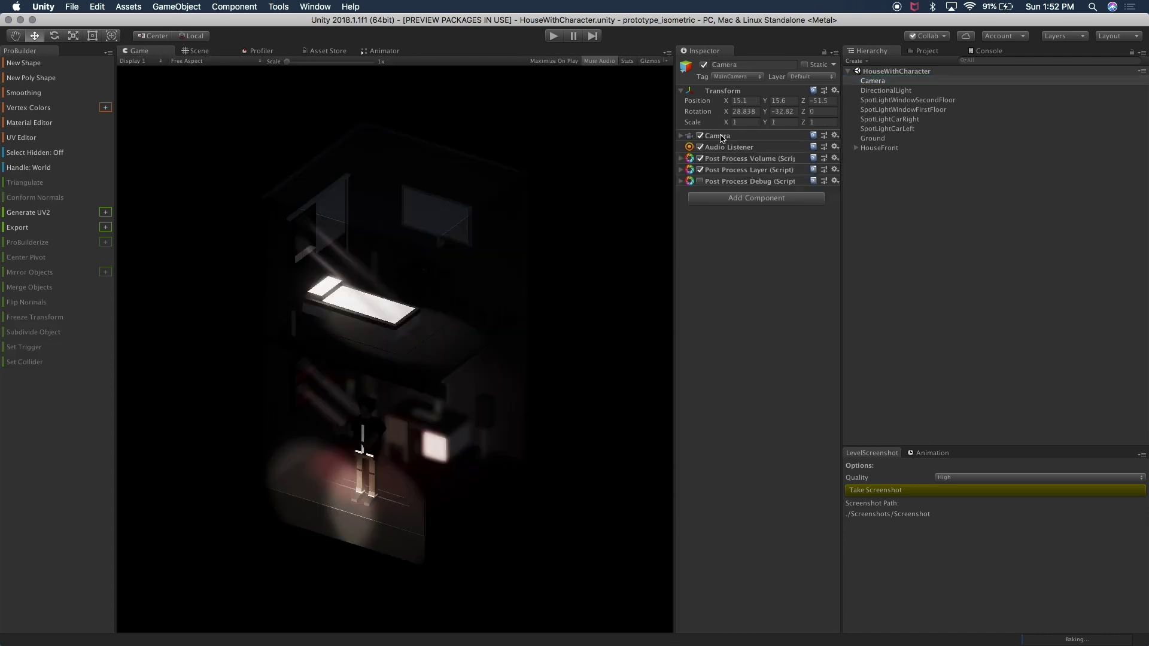
{"action": "left_click", "coordinate": [742, 159]}
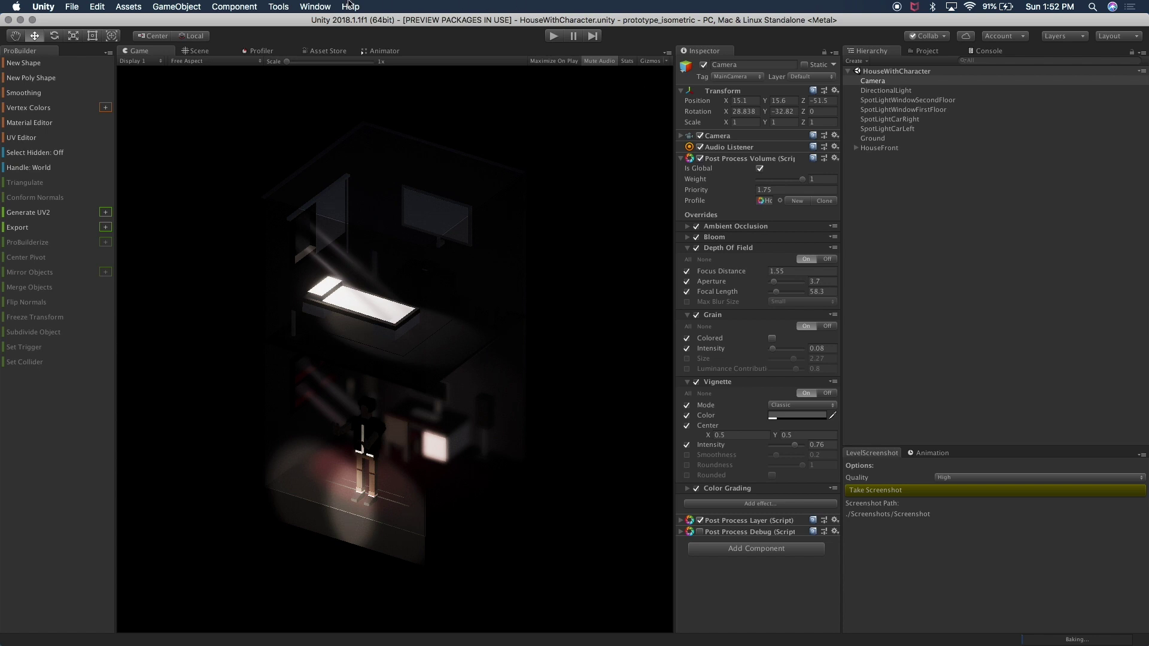
{"action": "left_click", "coordinate": [311, 6]}
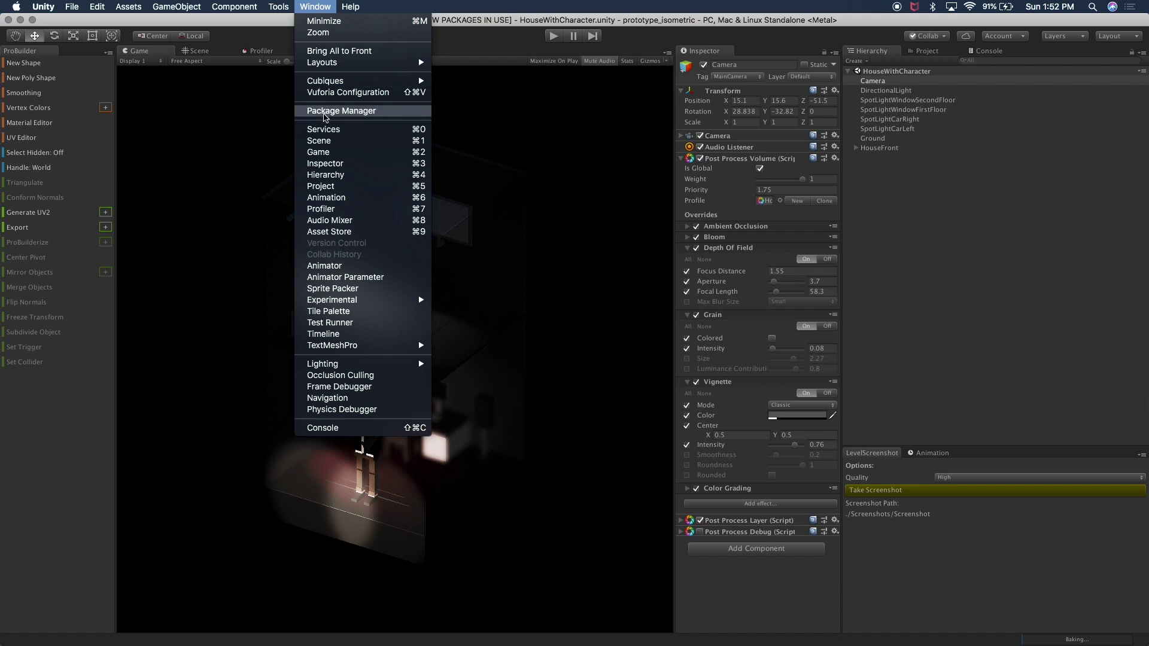
{"action": "left_click", "coordinate": [323, 111]}
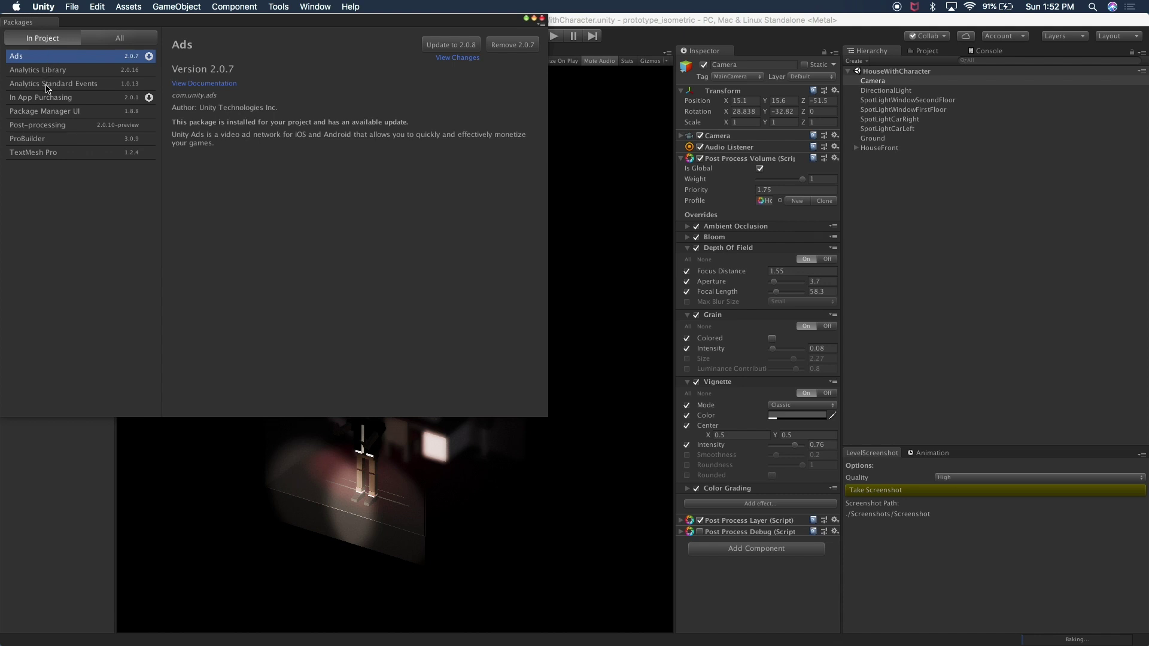
{"action": "left_click", "coordinate": [49, 125]}
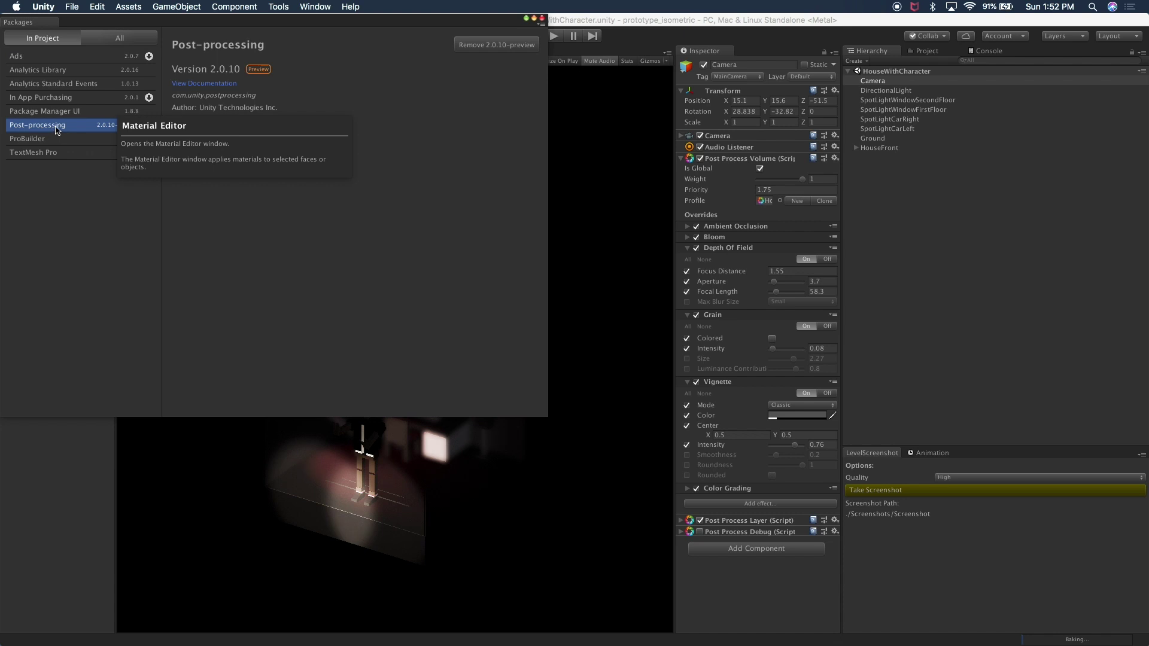
{"action": "left_click", "coordinate": [119, 37]}
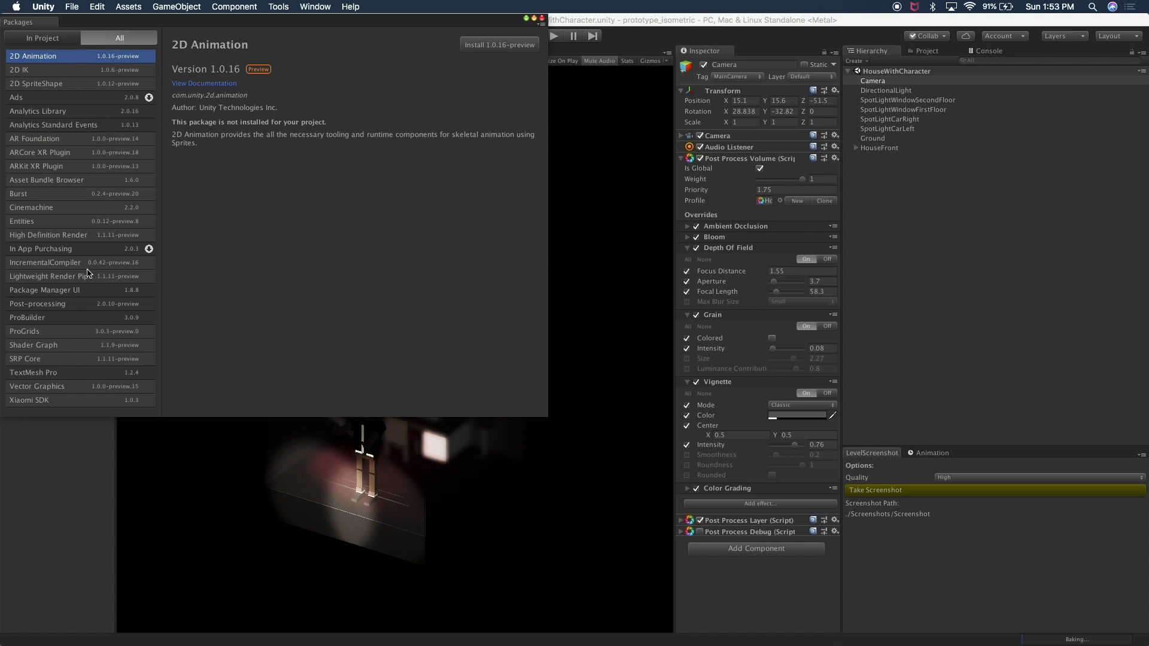
{"action": "left_click", "coordinate": [81, 305]}
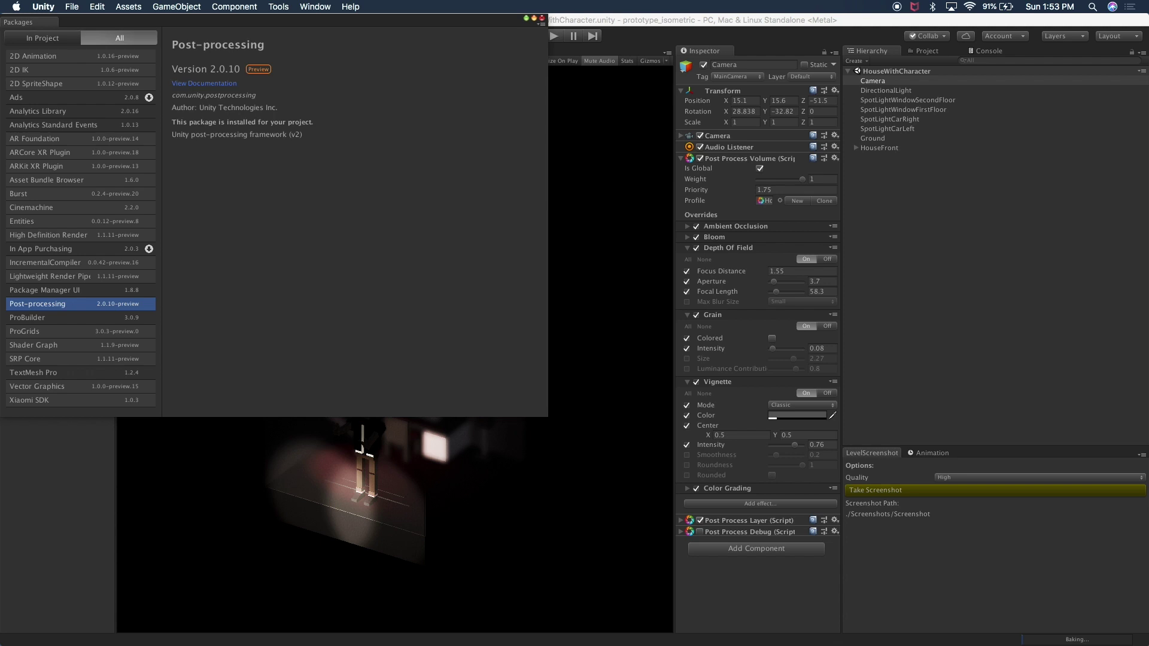
{"action": "left_click", "coordinate": [542, 18]}
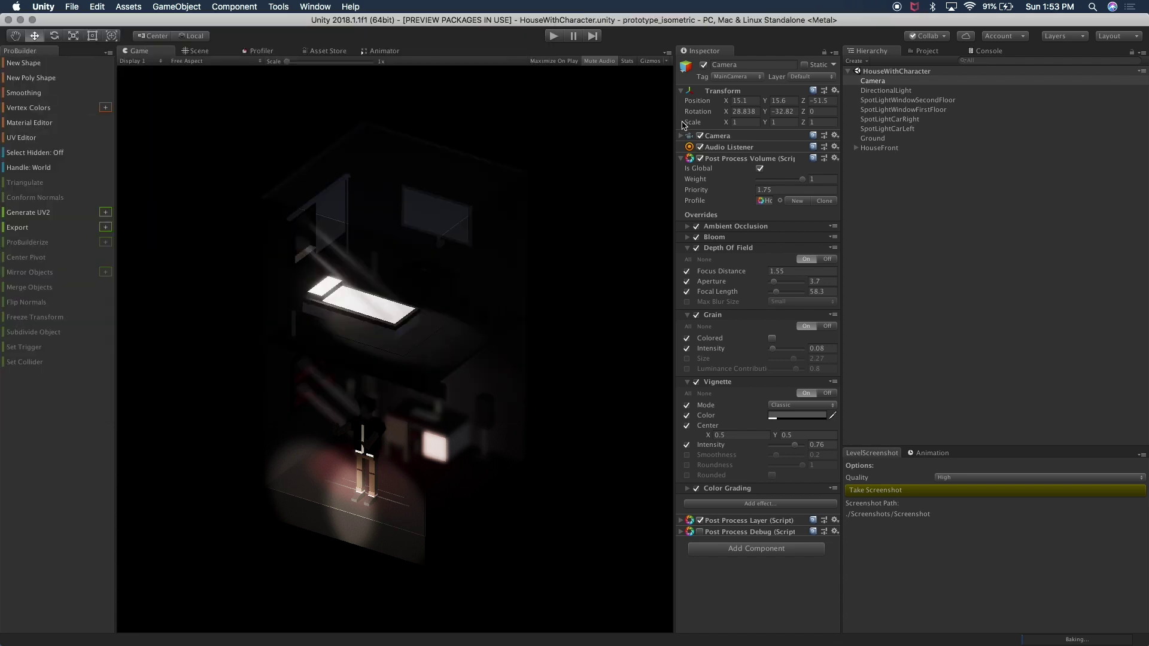
Search Add Component for 'post' to browse the post-process components
{"action": "left_click", "coordinate": [725, 159]}
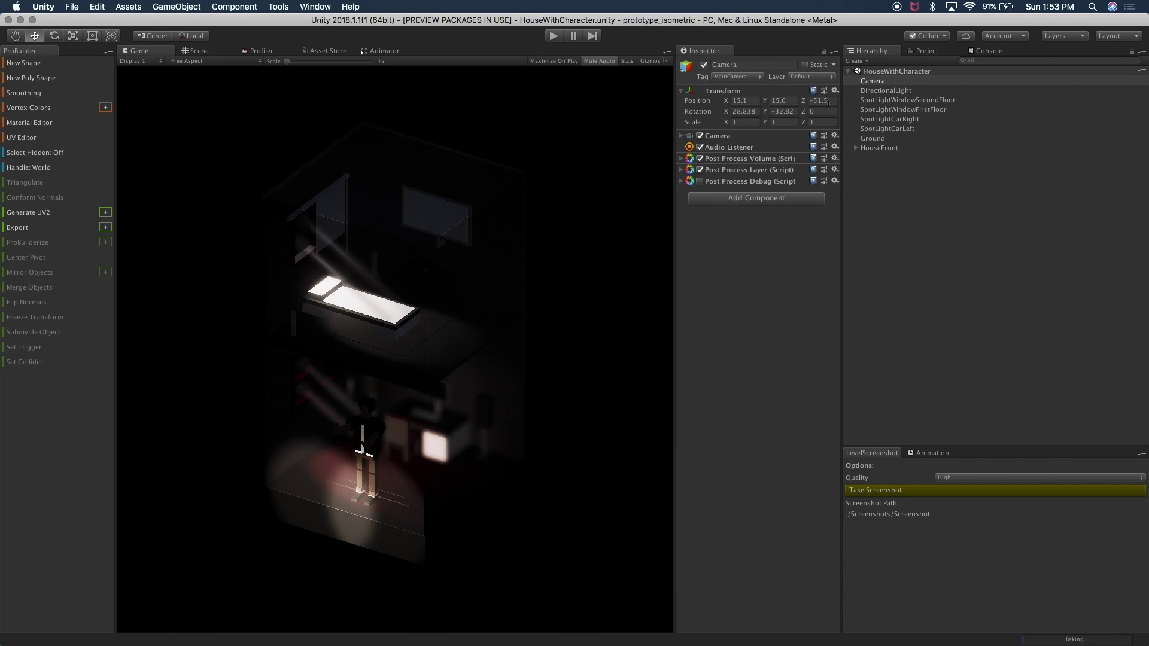
{"action": "left_click", "coordinate": [730, 199]}
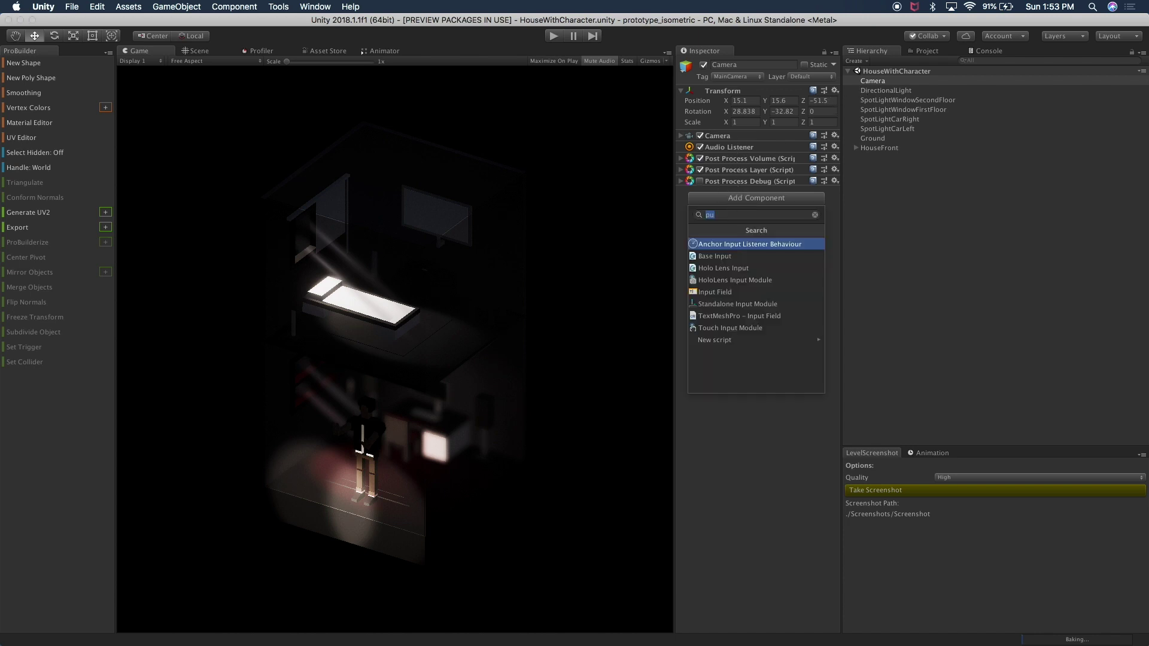
{"action": "type", "text": "post"}
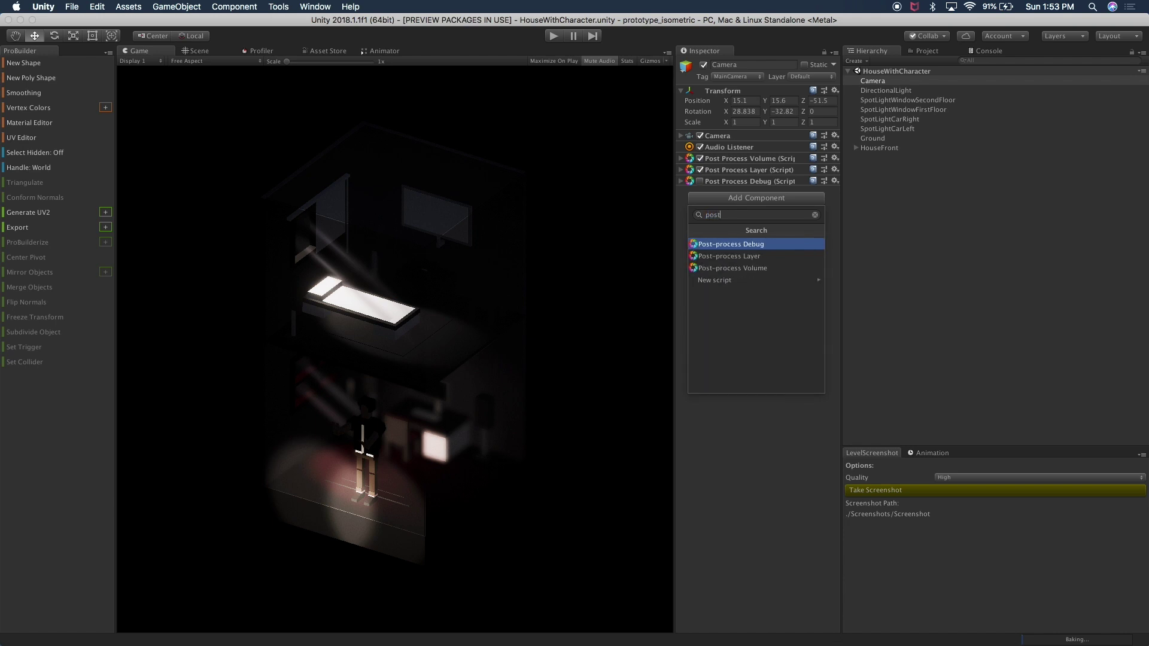
{"action": "key", "text": "Down"}
{"action": "key", "text": "Down"}
{"action": "key", "text": "Down"}
{"action": "key", "text": "Up"}
{"action": "key", "text": "Up"}
{"action": "key", "text": "Up"}
{"action": "key", "text": "Down"}
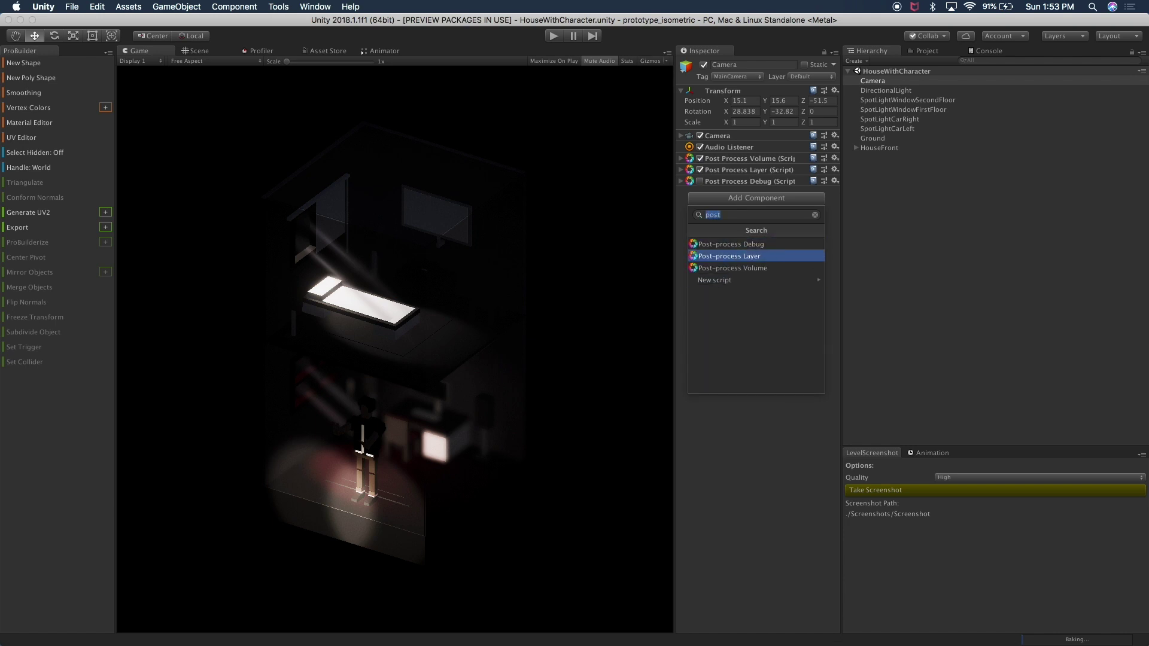
{"action": "key", "text": "Down"}
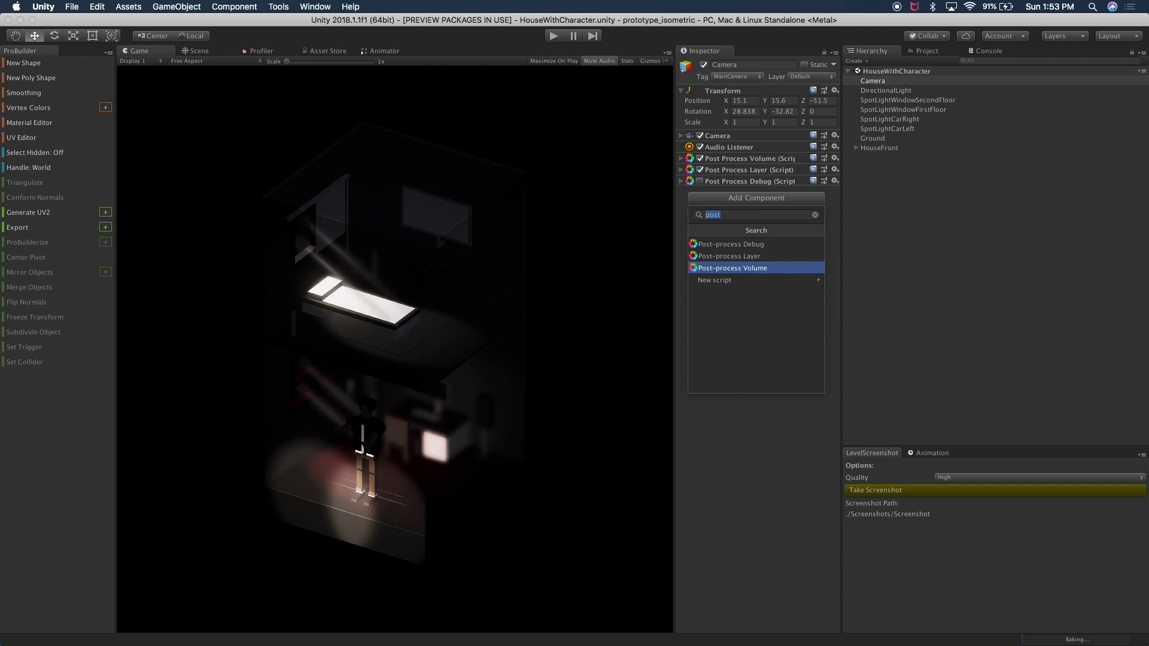
{"action": "key", "text": "Up"}
{"action": "key", "text": "Up"}
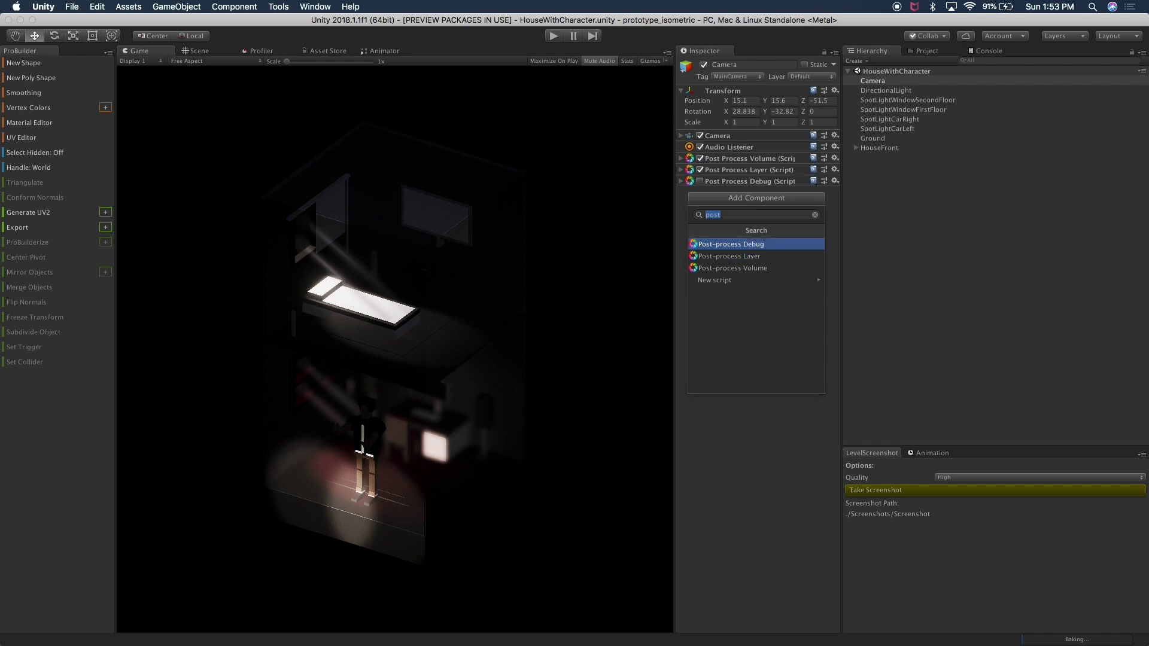
Cancel the component search and uncheck Is Global on the Post Process Volume
{"action": "key", "text": "BackSpace"}
{"action": "key", "text": "Escape"}
{"action": "left_click", "coordinate": [742, 158]}
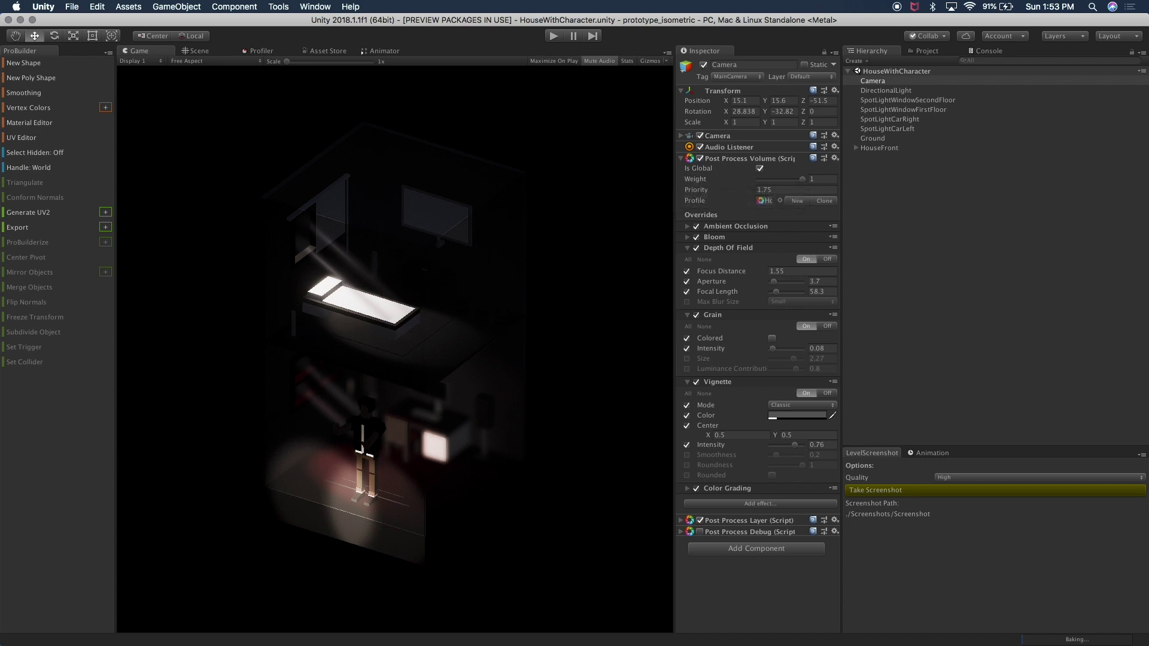
{"action": "left_click", "coordinate": [760, 168]}
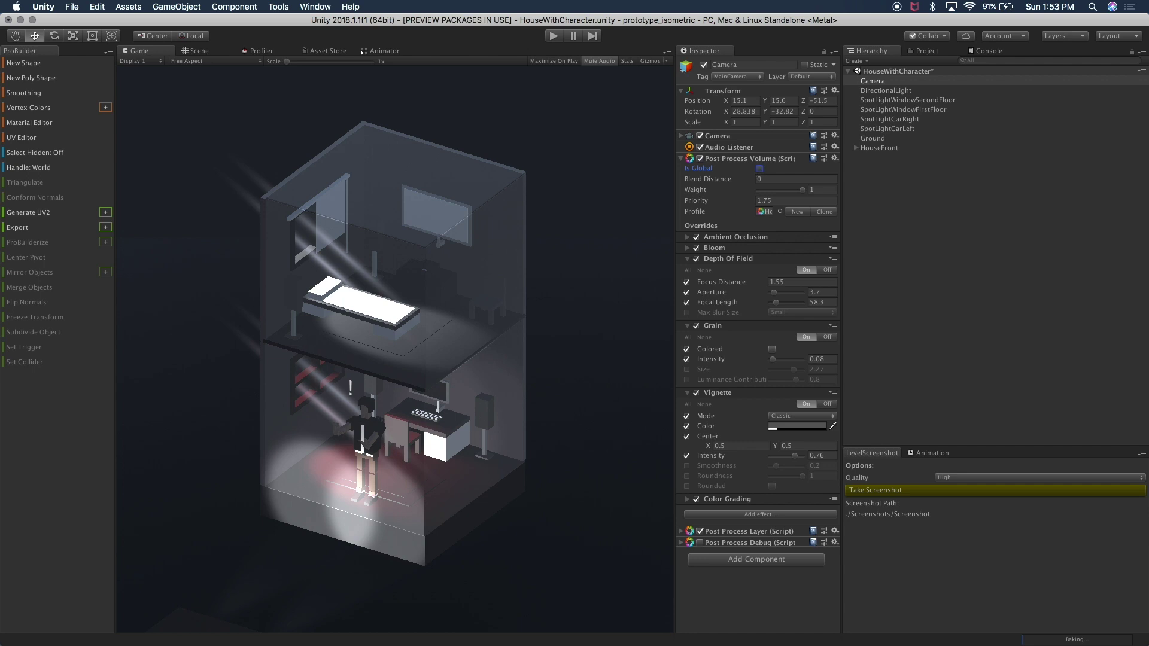
Re-enable Is Global, test Weight between 0 and 1, and collapse Depth Of Field
{"action": "left_click", "coordinate": [760, 169]}
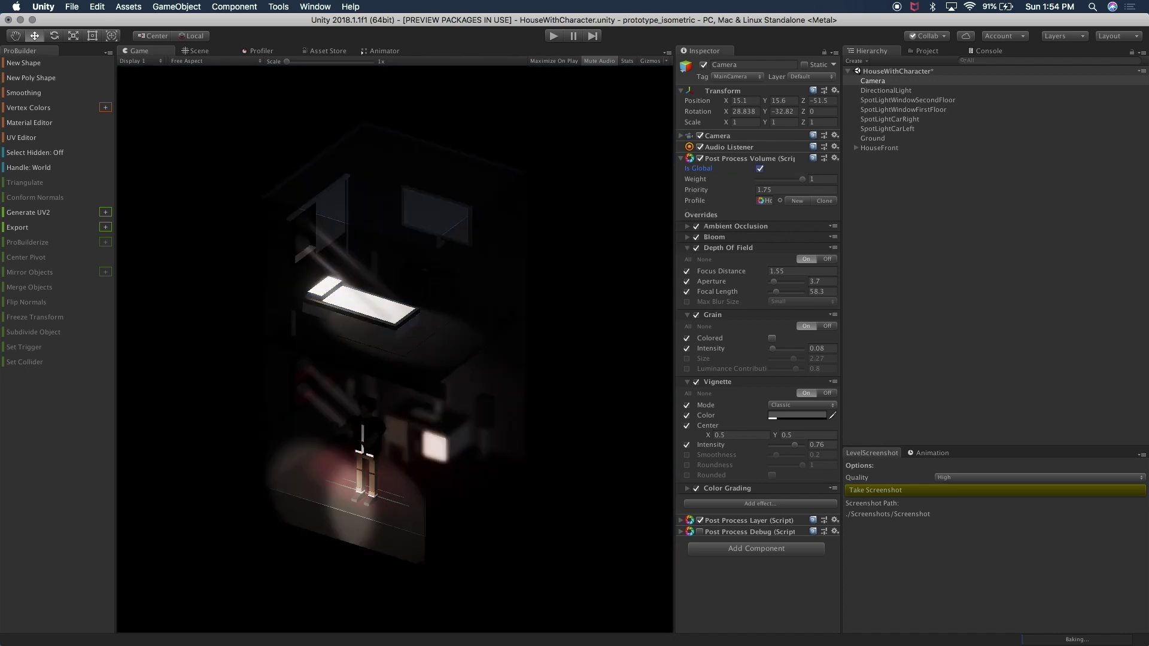
{"action": "left_click_drag", "start_coordinate": [771, 179], "coordinate": [805, 183]}
{"action": "left_click", "coordinate": [761, 201]}
{"action": "left_click", "coordinate": [729, 248]}
Collapse Grain and Vignette, then toggle the Ambient Occlusion settings on and off
{"action": "left_click", "coordinate": [728, 259]}
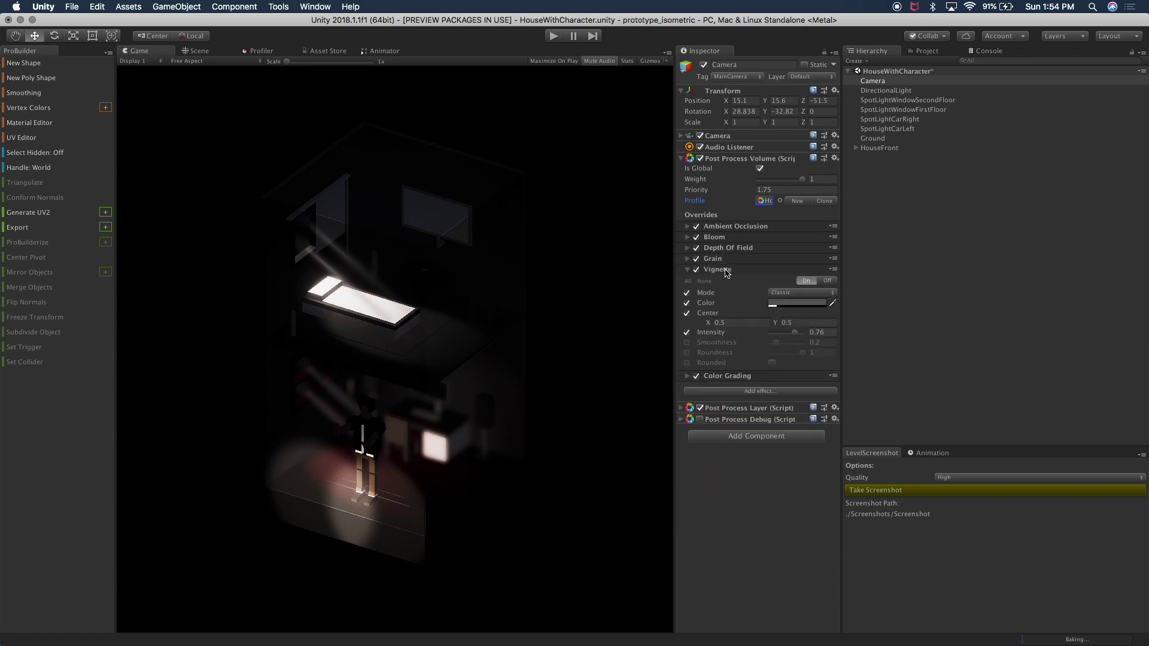
{"action": "left_click", "coordinate": [727, 270]}
{"action": "left_click", "coordinate": [753, 226]}
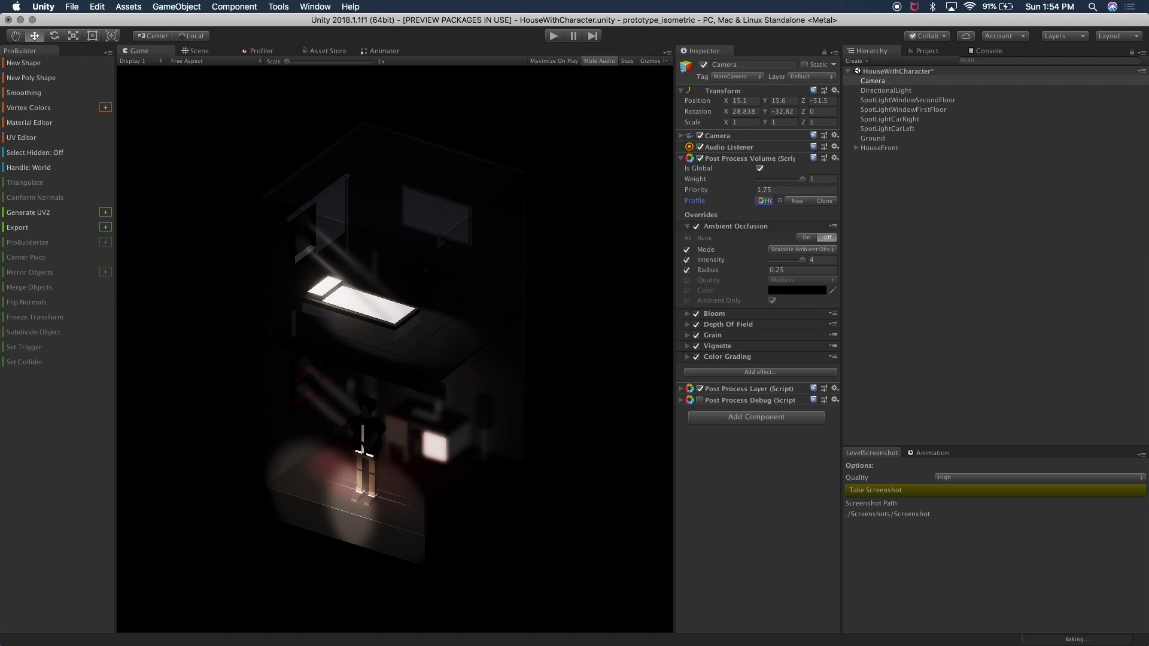
{"action": "left_click", "coordinate": [805, 238]}
{"action": "left_click", "coordinate": [820, 237]}
{"action": "left_click", "coordinate": [735, 226]}
{"action": "left_click", "coordinate": [736, 226]}
{"action": "left_click", "coordinate": [743, 227]}
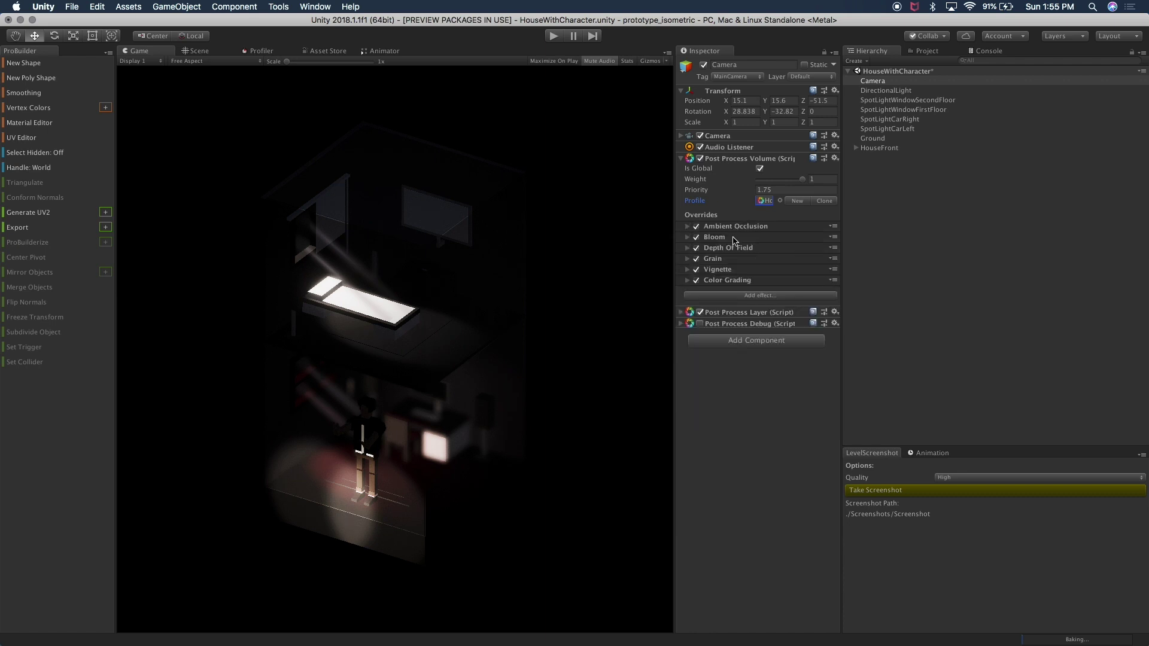
Compare Bloom off/on and at intensity 42.4, then undo back to 13.74 and threshold 1.4
{"action": "left_click", "coordinate": [735, 237]}
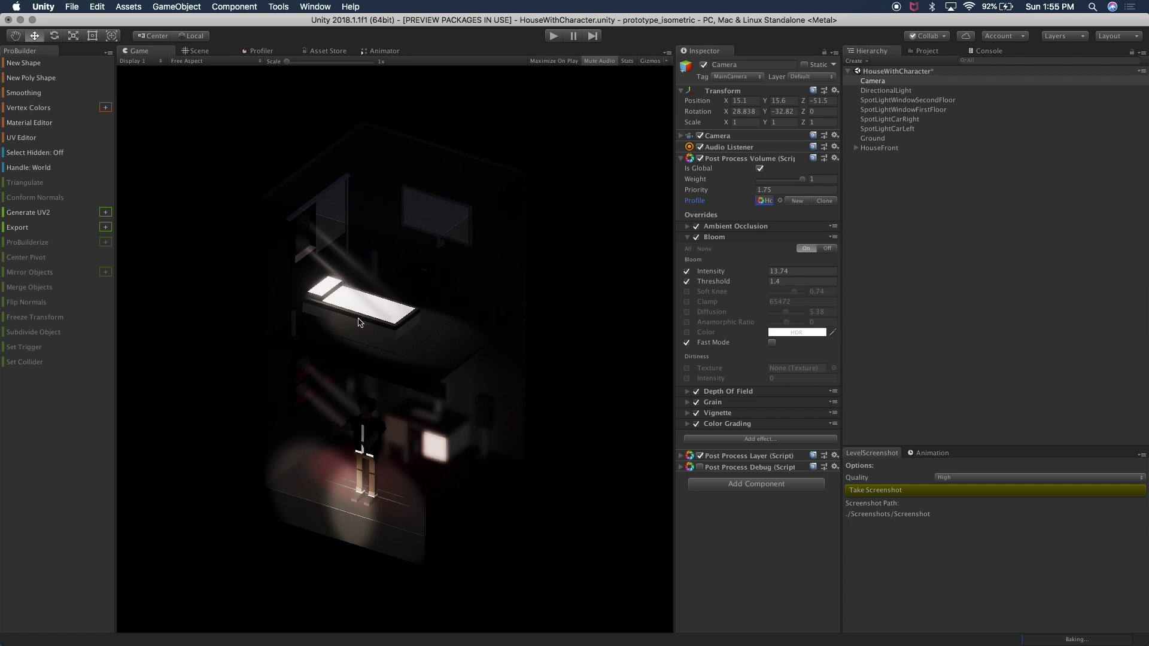
{"action": "left_click", "coordinate": [826, 248]}
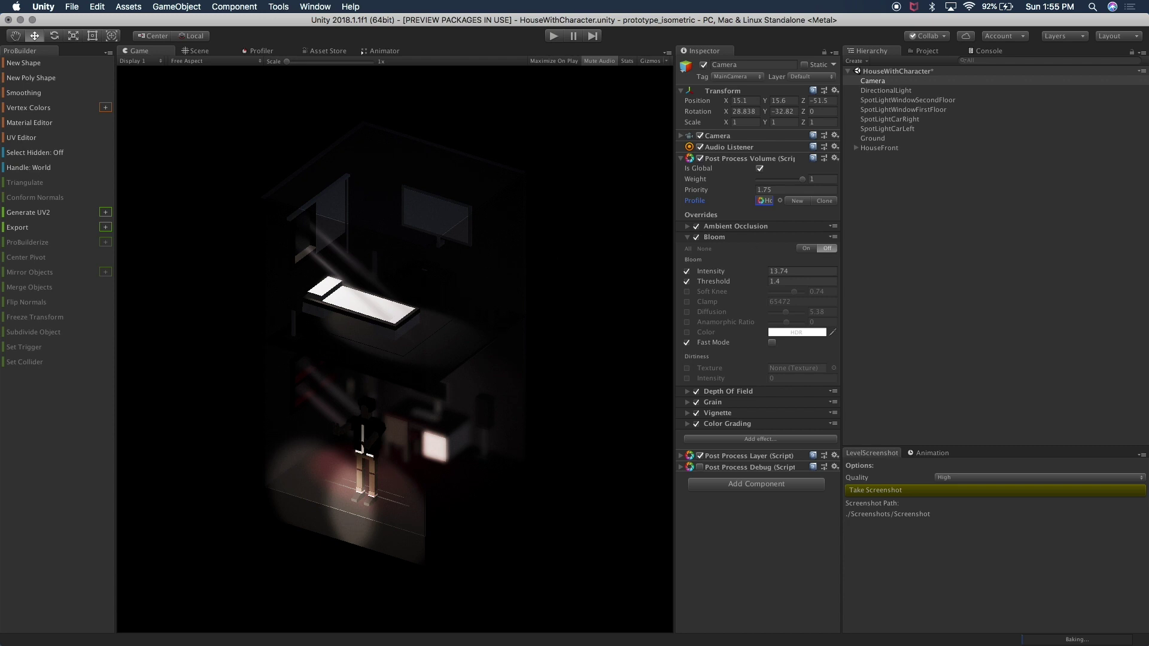
{"action": "left_click", "coordinate": [804, 249]}
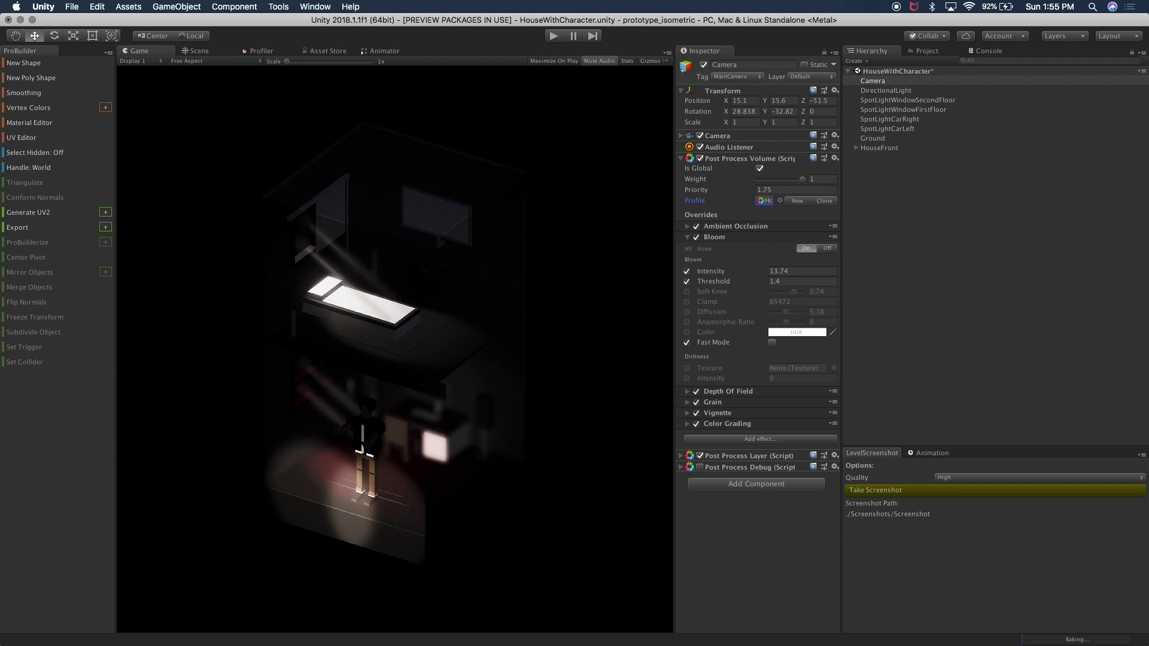
{"action": "left_click", "coordinate": [788, 271]}
{"action": "left_click_drag", "start_coordinate": [740, 277], "coordinate": [806, 279]}
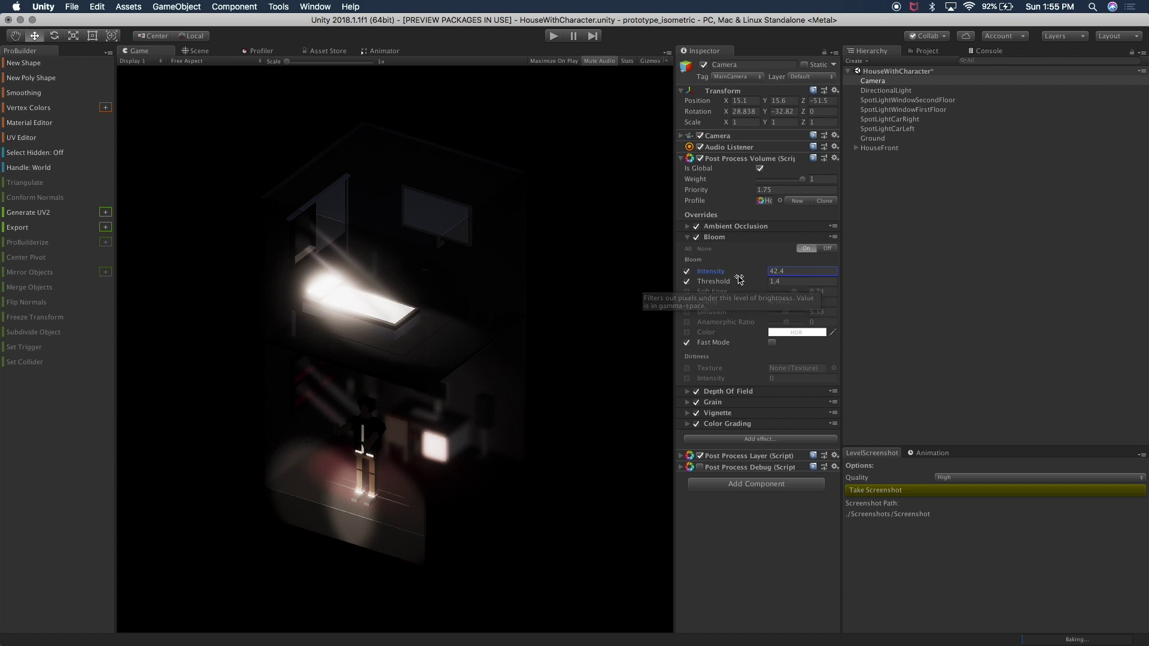
{"action": "left_click_drag", "start_coordinate": [728, 284], "coordinate": [759, 280]}
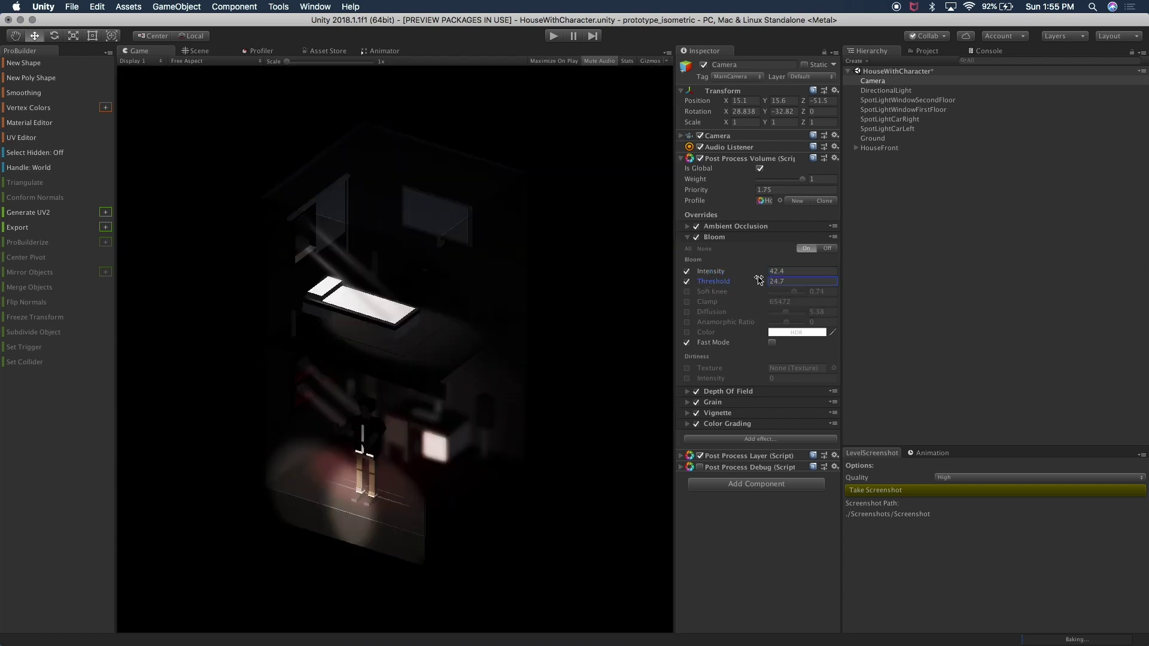
{"action": "key", "text": "super+z"}
{"action": "key", "text": "super+z"}
{"action": "key", "text": "super+z"}
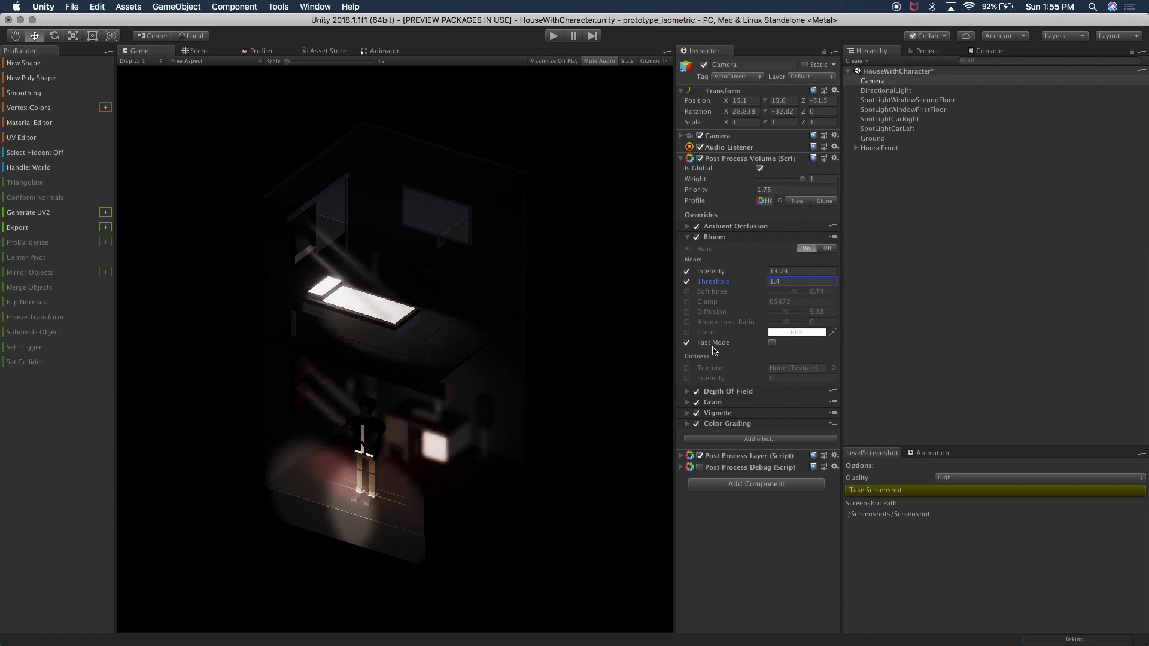
{"action": "mouse_move", "coordinate": [713, 346]}
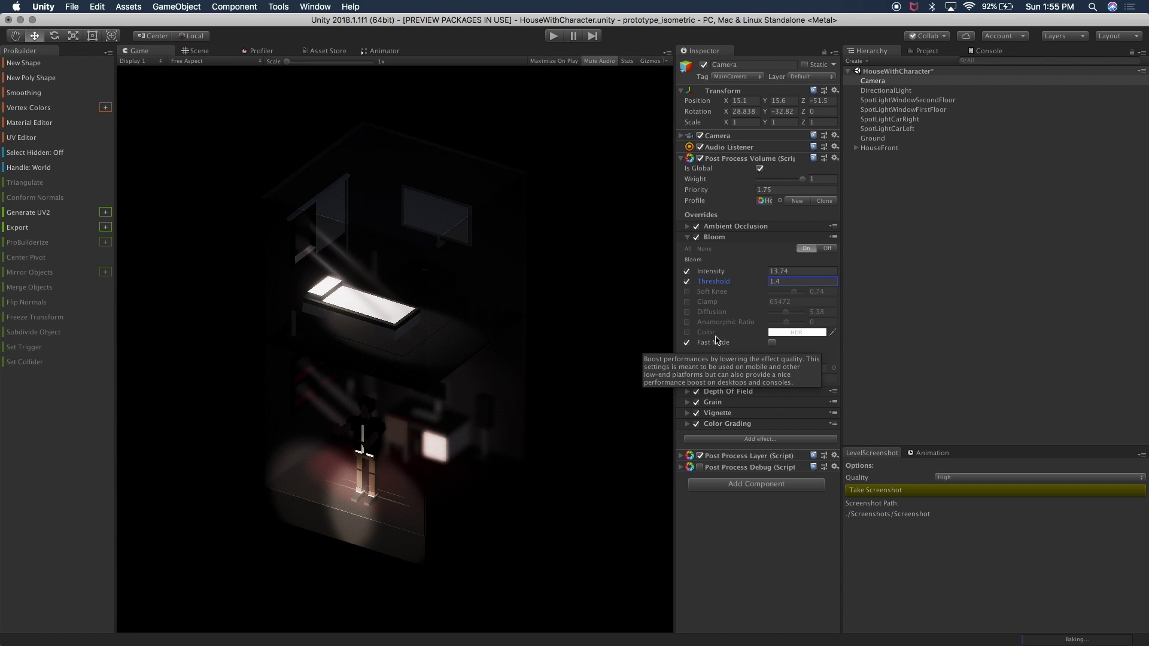
{"action": "left_click", "coordinate": [716, 239]}
Toggle Depth Of Field off/on and try Focus Distance 1.3 and 3.67, ending at 1.55
{"action": "left_click", "coordinate": [717, 248]}
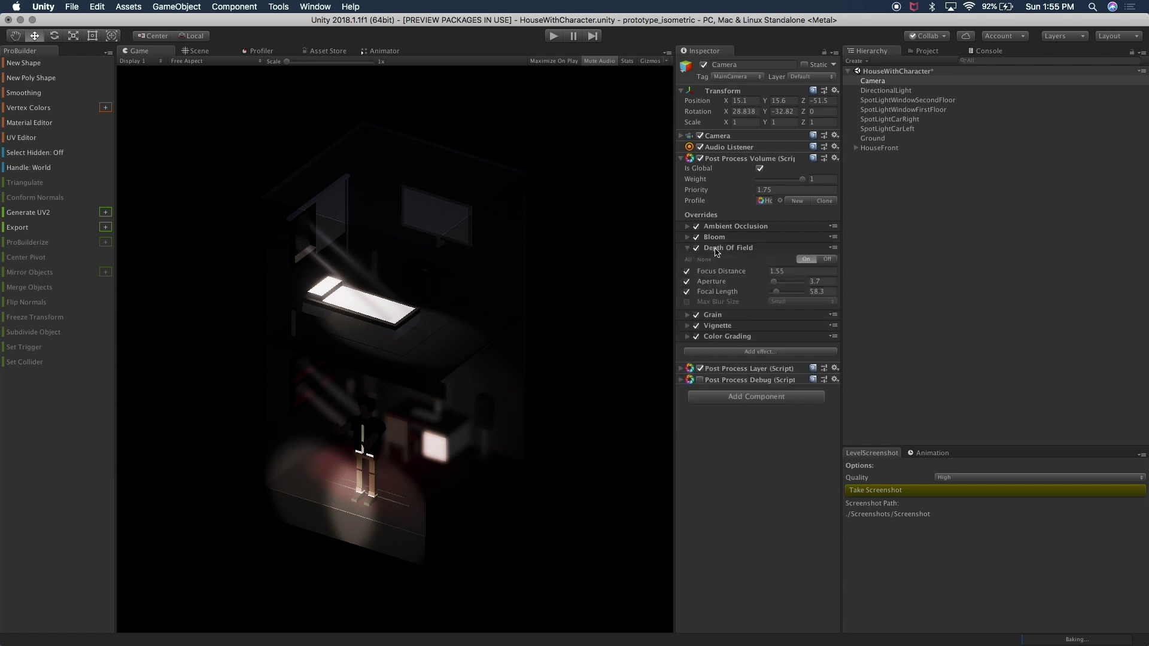
{"action": "left_click", "coordinate": [829, 260]}
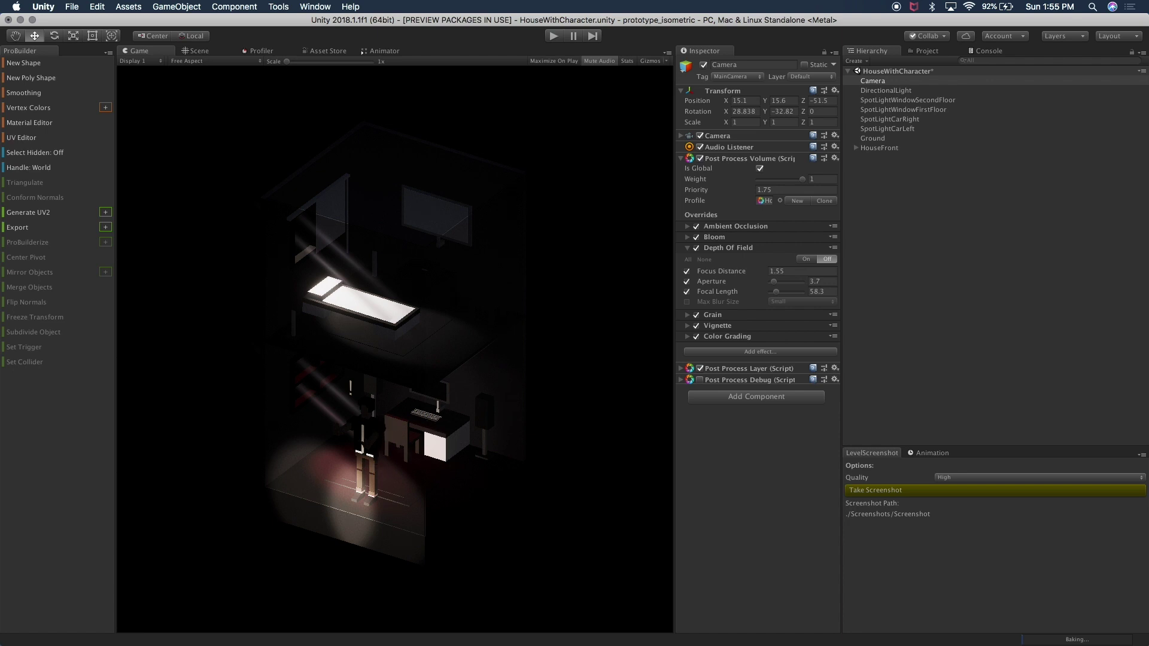
{"action": "left_click", "coordinate": [806, 260]}
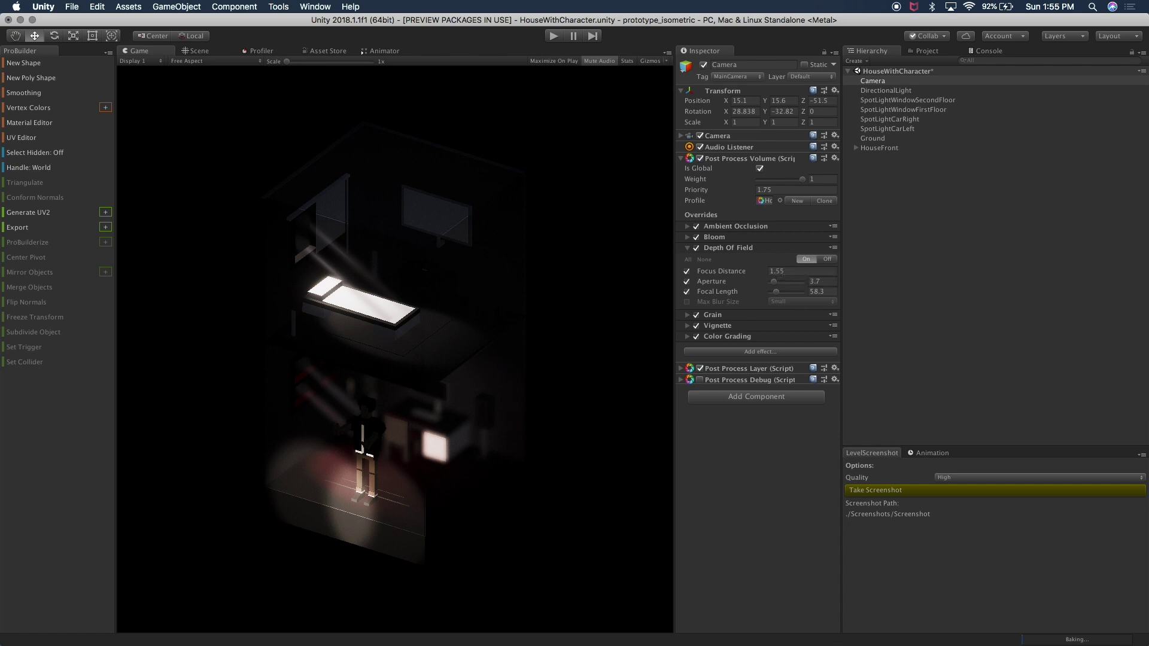
{"action": "left_click", "coordinate": [715, 273]}
{"action": "mouse_move", "coordinate": [715, 273]}
{"action": "left_mouse_down"}
{"action": "mouse_move", "coordinate": [706, 276]}
{"action": "mouse_move", "coordinate": [718, 280]}
{"action": "left_mouse_up"}
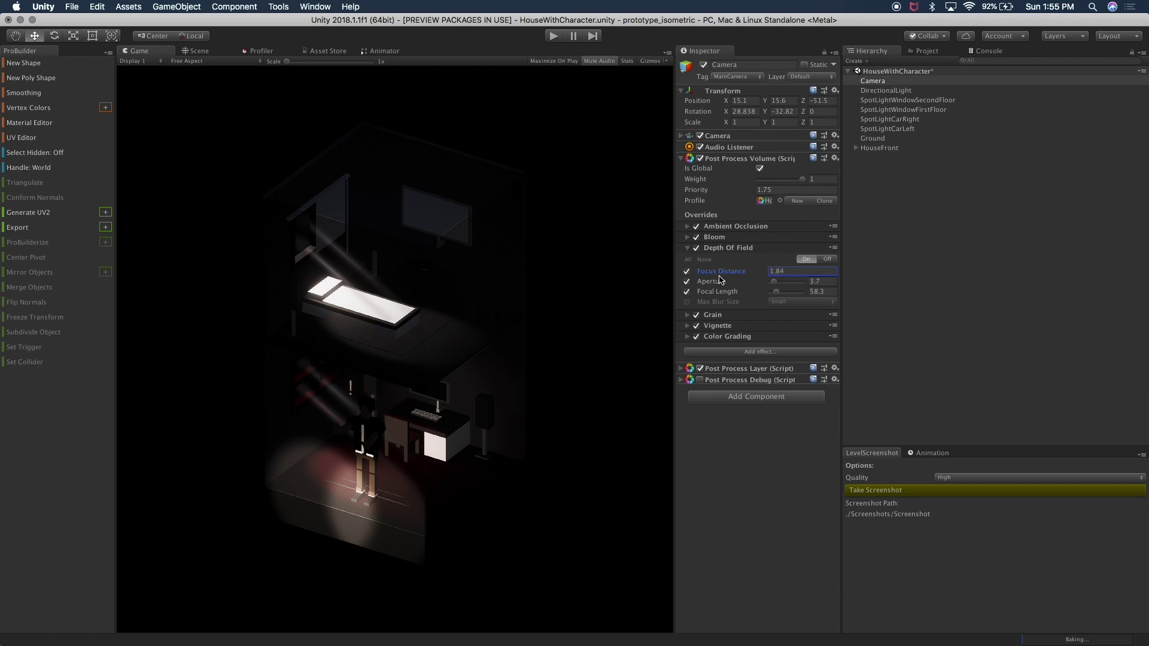
{"action": "mouse_move", "coordinate": [720, 280]}
{"action": "left_mouse_down"}
{"action": "mouse_move", "coordinate": [746, 273]}
{"action": "mouse_move", "coordinate": [725, 283]}
{"action": "left_mouse_up"}
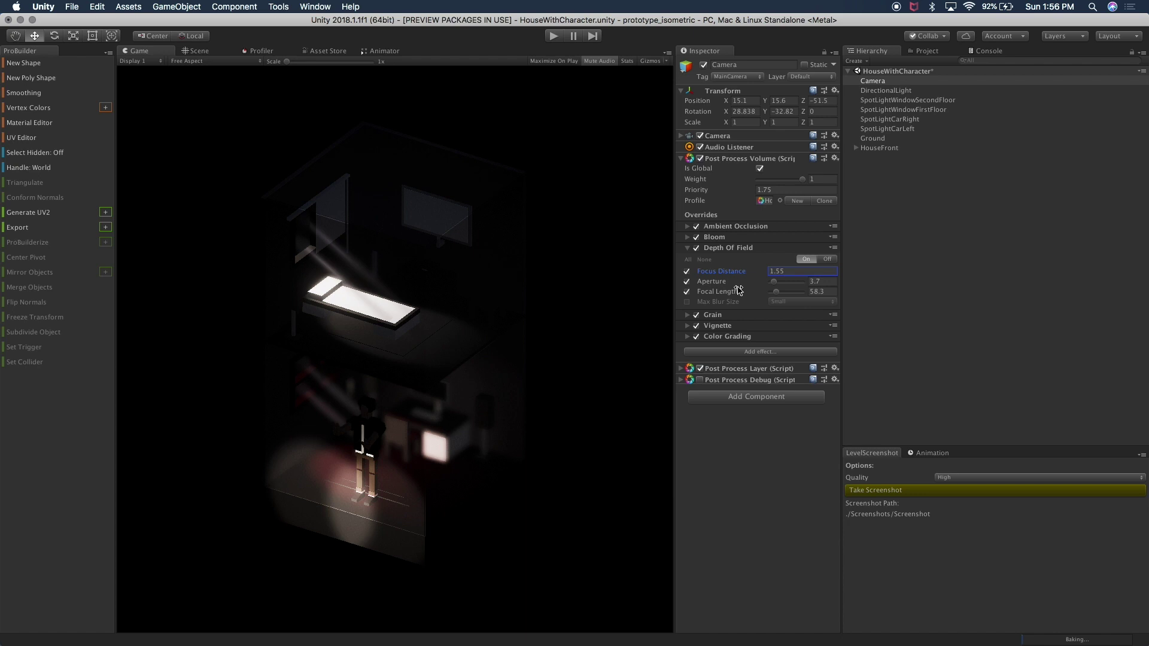
Enable Post Process Debug with the Depth Of Field debug overlay
{"action": "left_click", "coordinate": [699, 380]}
{"action": "left_click", "coordinate": [700, 380]}
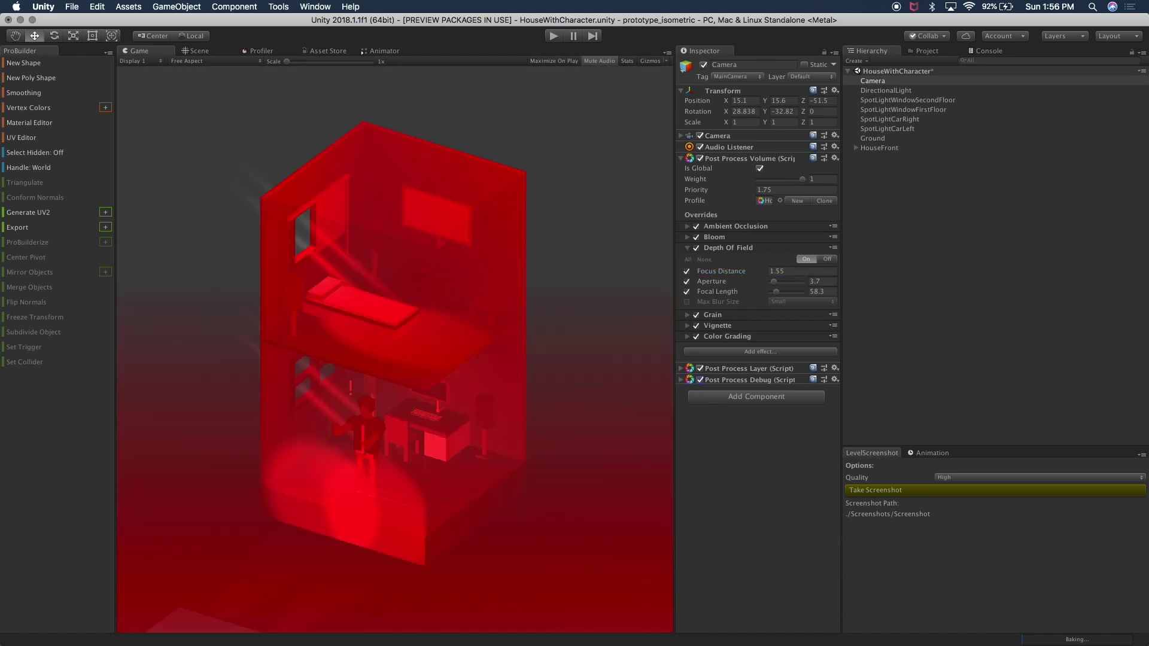
{"action": "left_click", "coordinate": [716, 383]}
{"action": "left_click", "coordinate": [768, 417]}
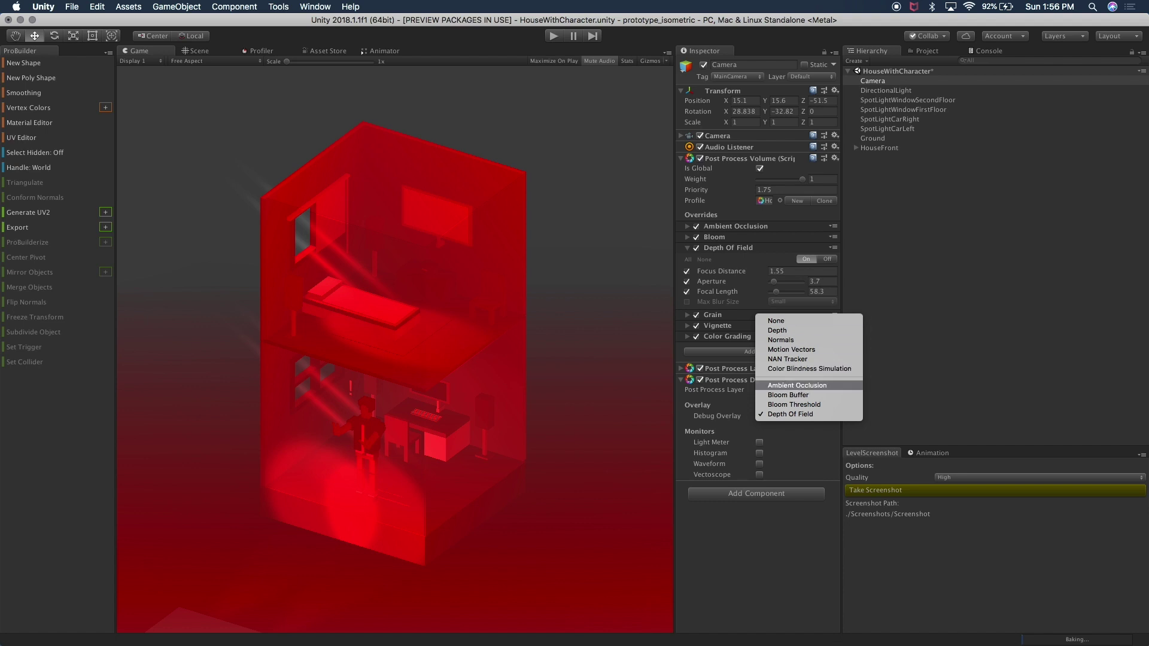
{"action": "left_click", "coordinate": [790, 414]}
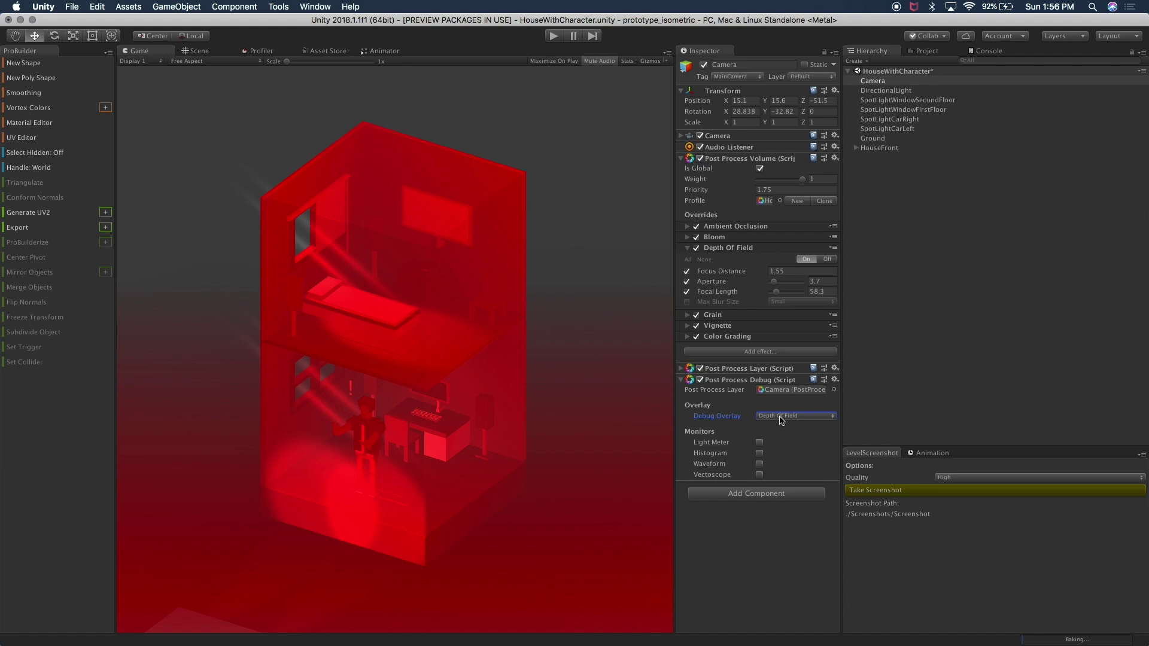
Adjust Focus Distance against the overlay to 1.44, then turn Post Process Debug off
{"action": "left_click_drag", "start_coordinate": [752, 270], "coordinate": [727, 274]}
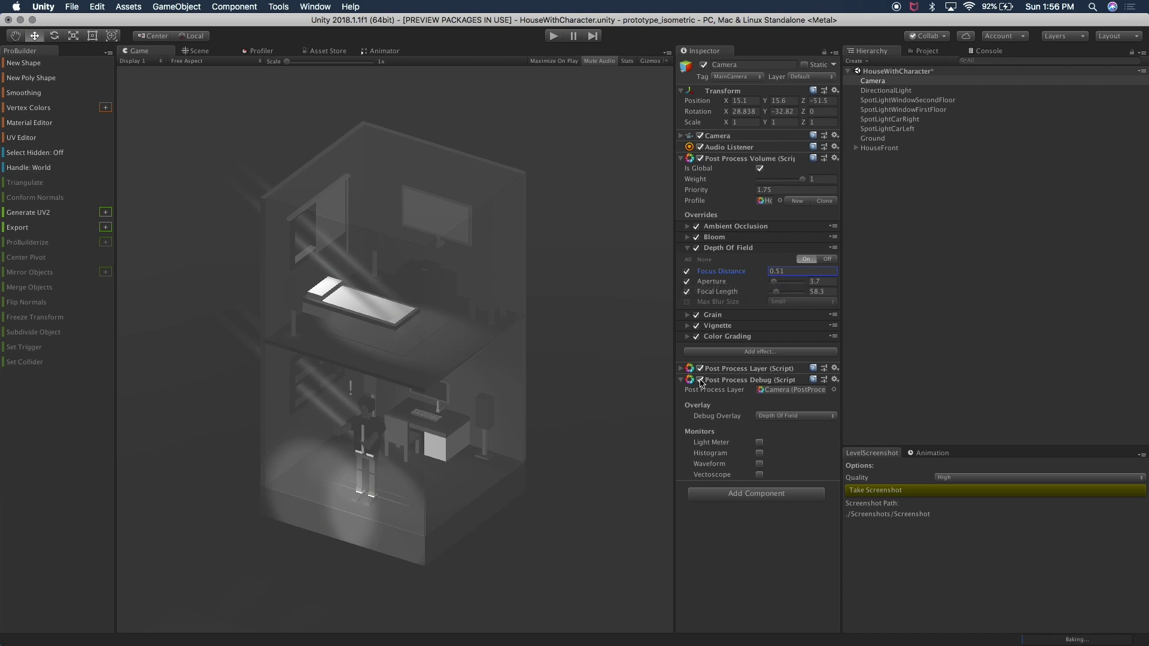
{"action": "left_click", "coordinate": [700, 379]}
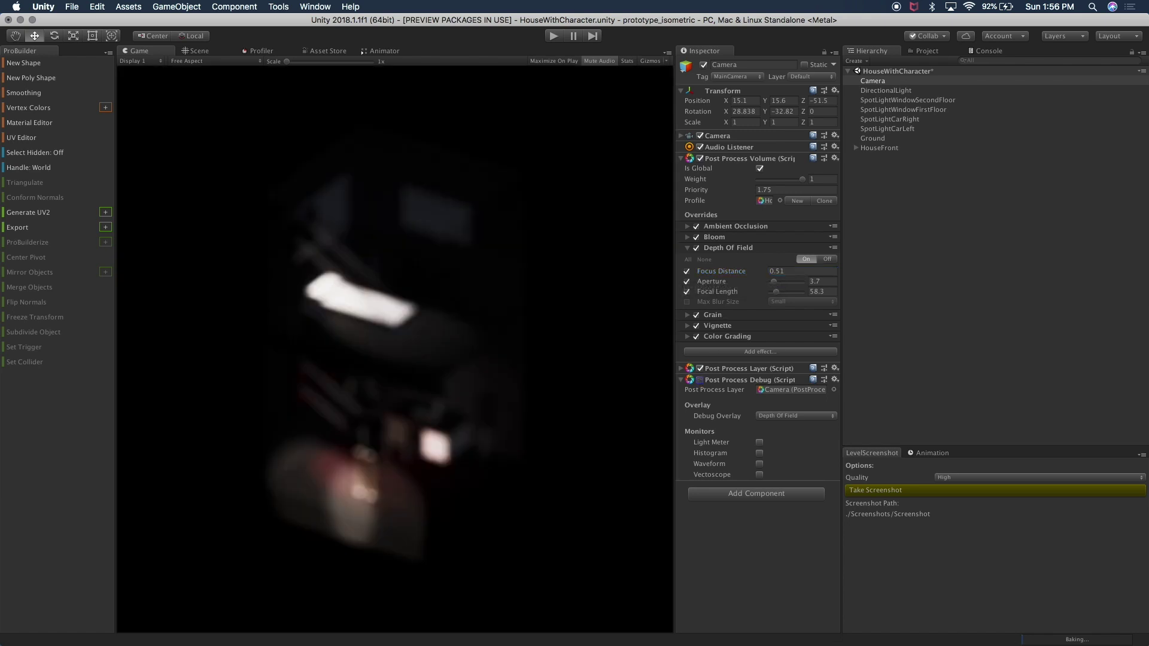
{"action": "left_click", "coordinate": [700, 380]}
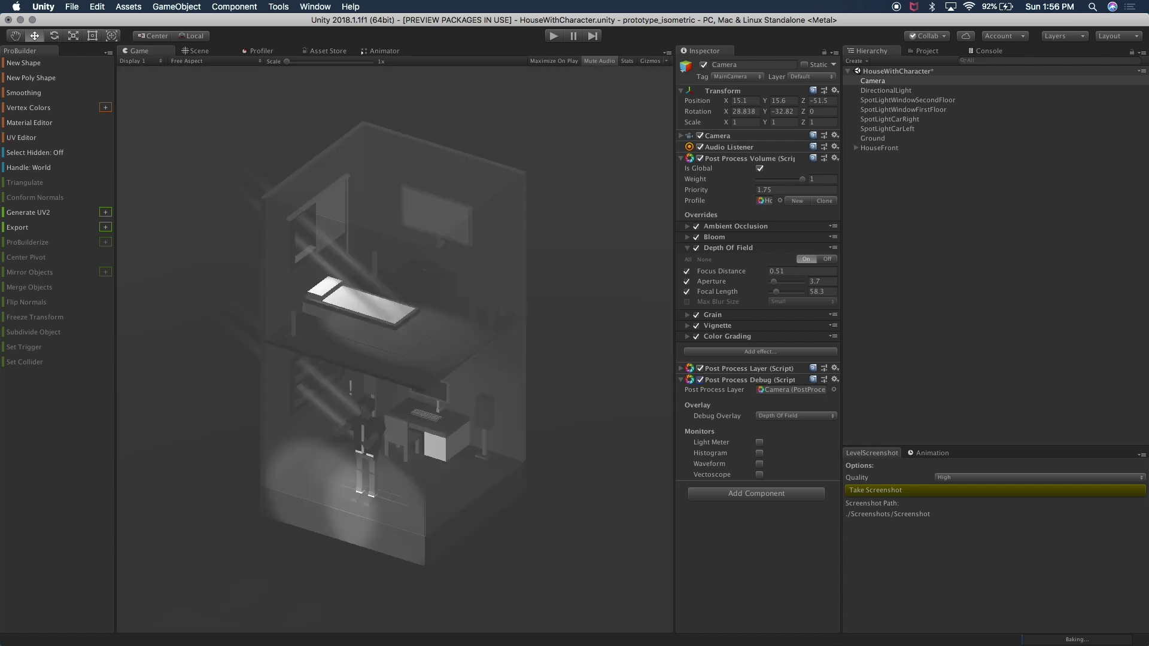
{"action": "left_click_drag", "start_coordinate": [737, 274], "coordinate": [760, 280]}
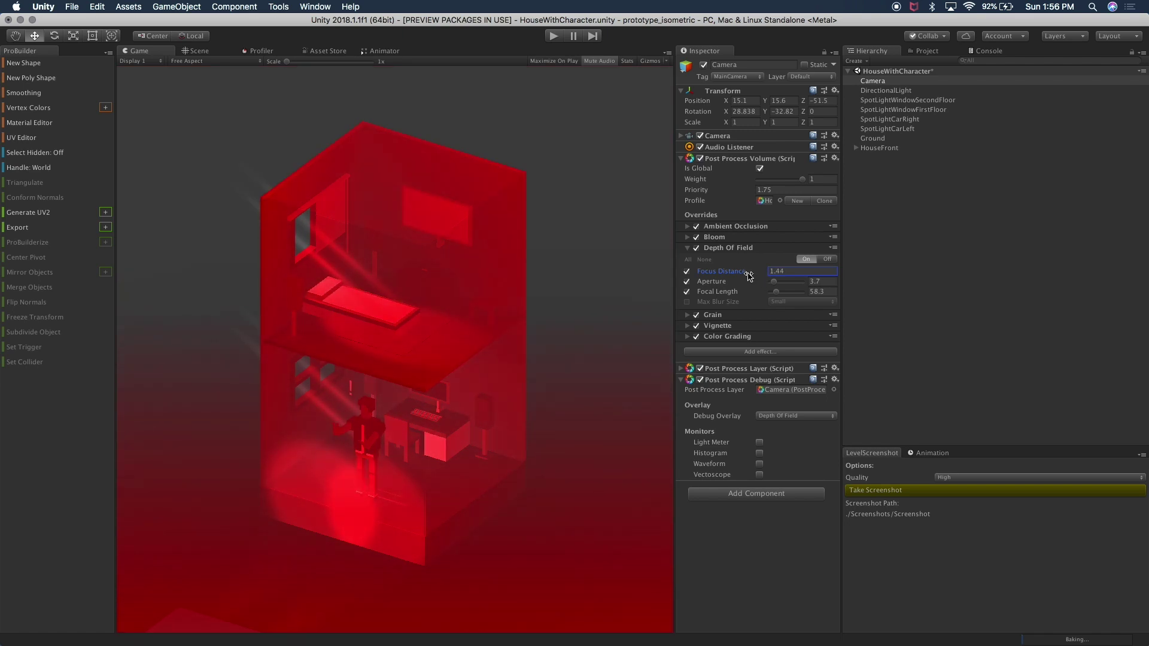
{"action": "left_click", "coordinate": [701, 381]}
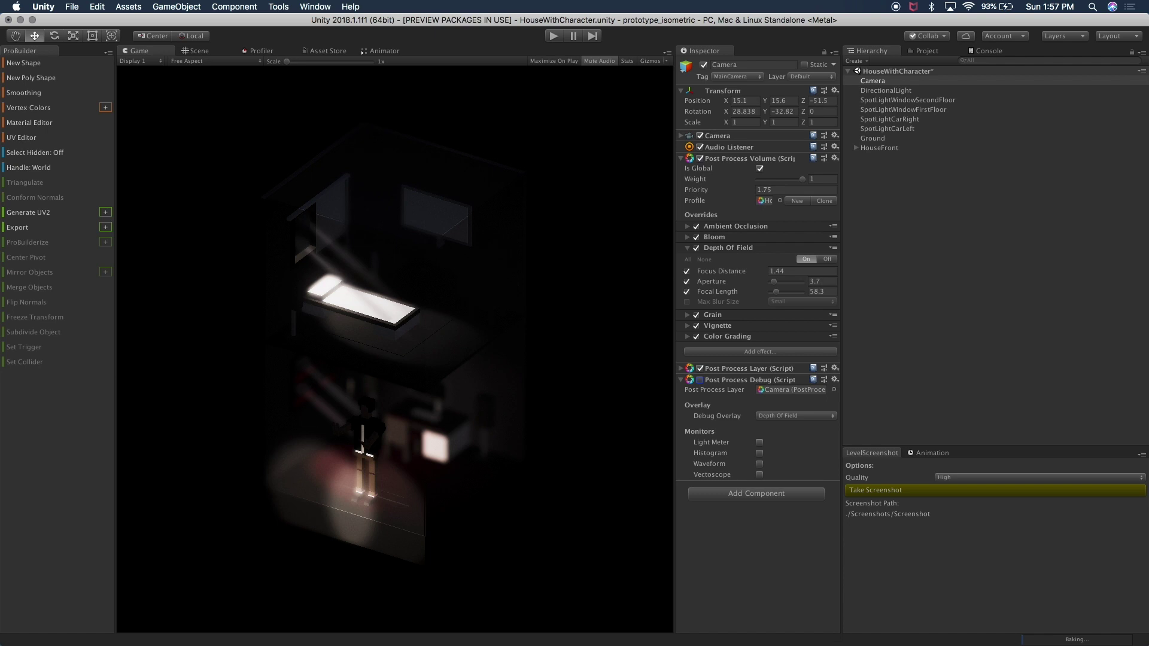
Try coloured grain at intensity 0.3, then settle on uncoloured grain at 0.11
{"action": "left_click", "coordinate": [723, 316]}
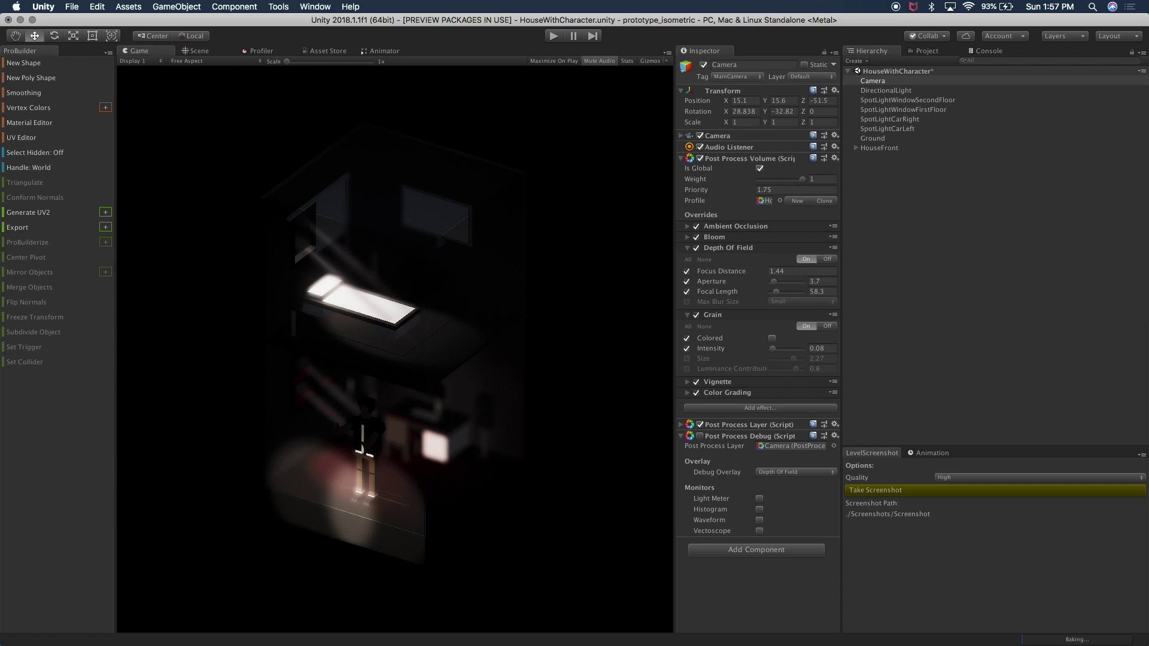
{"action": "left_click", "coordinate": [826, 327]}
{"action": "left_click", "coordinate": [806, 327]}
{"action": "left_click_drag", "start_coordinate": [775, 352], "coordinate": [806, 355]}
{"action": "left_click", "coordinate": [772, 339]}
{"action": "left_click", "coordinate": [687, 339]}
{"action": "left_click_drag", "start_coordinate": [803, 349], "coordinate": [776, 349]}
{"action": "left_click", "coordinate": [720, 318]}
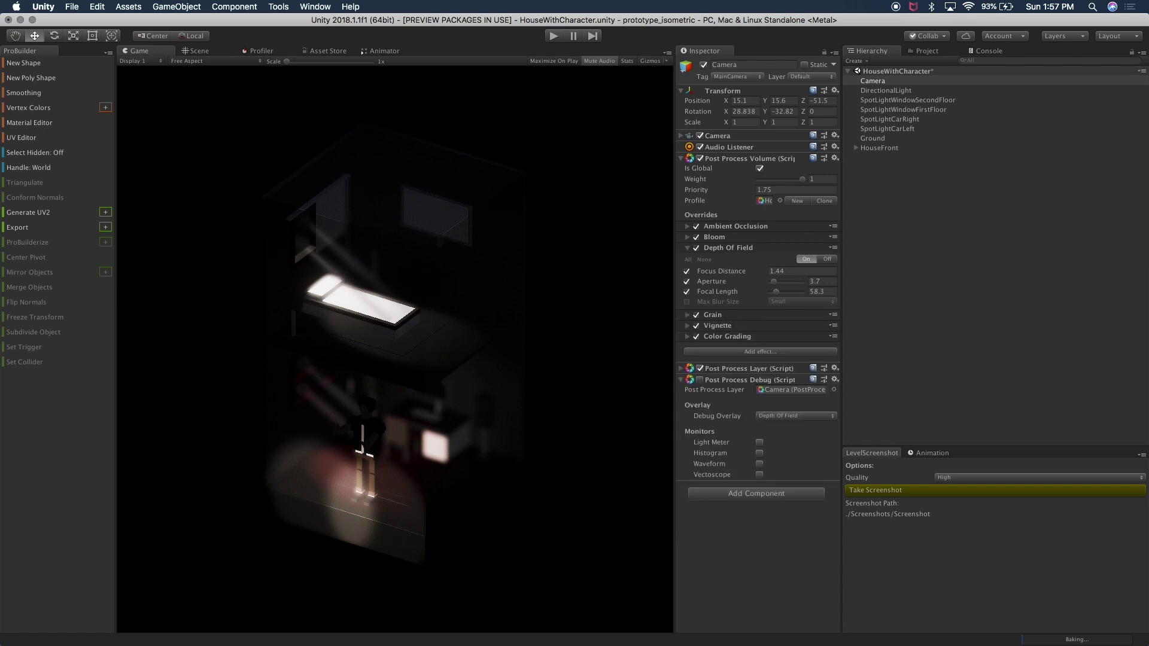
Turn depth of field off and fold away the Depth Of Field and Grain settings
{"action": "left_click", "coordinate": [826, 259]}
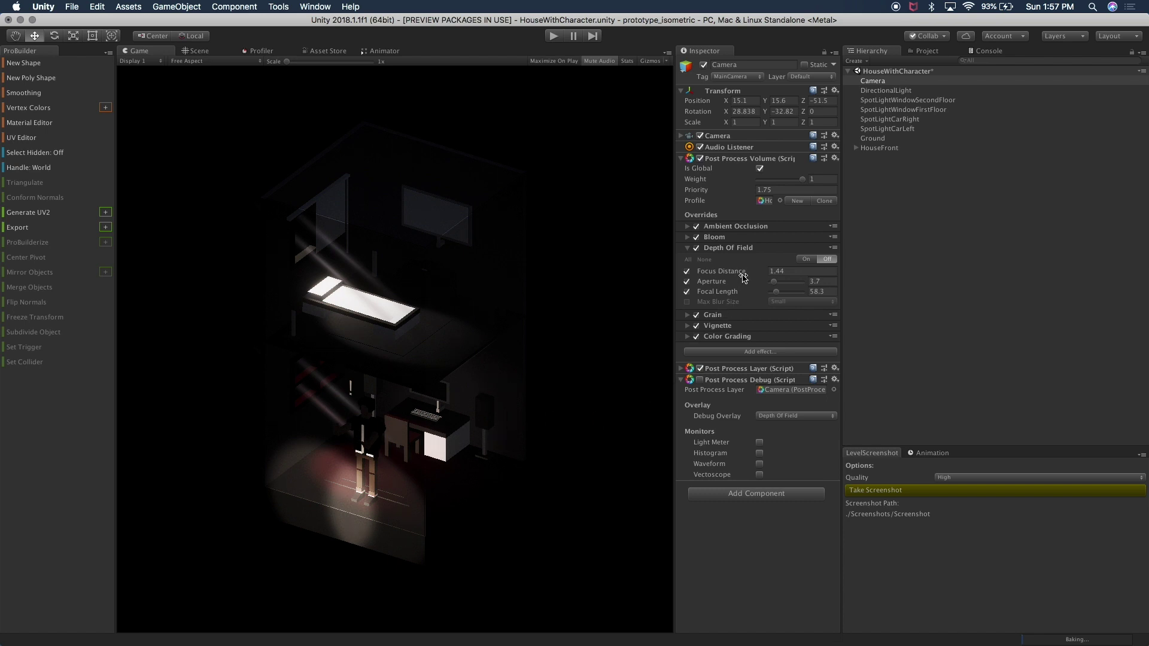
{"action": "left_click", "coordinate": [734, 251]}
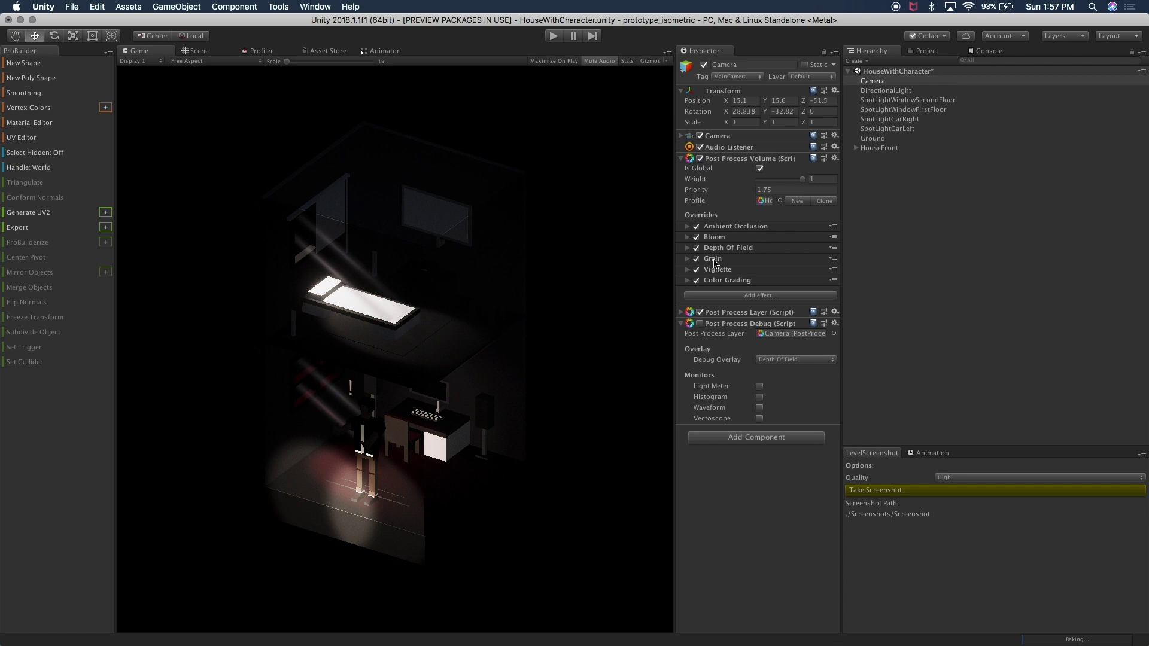
{"action": "left_click", "coordinate": [713, 261]}
{"action": "left_click", "coordinate": [712, 258]}
Enable Vignette and try Masked mode before settling back on Classic
{"action": "left_click", "coordinate": [717, 271]}
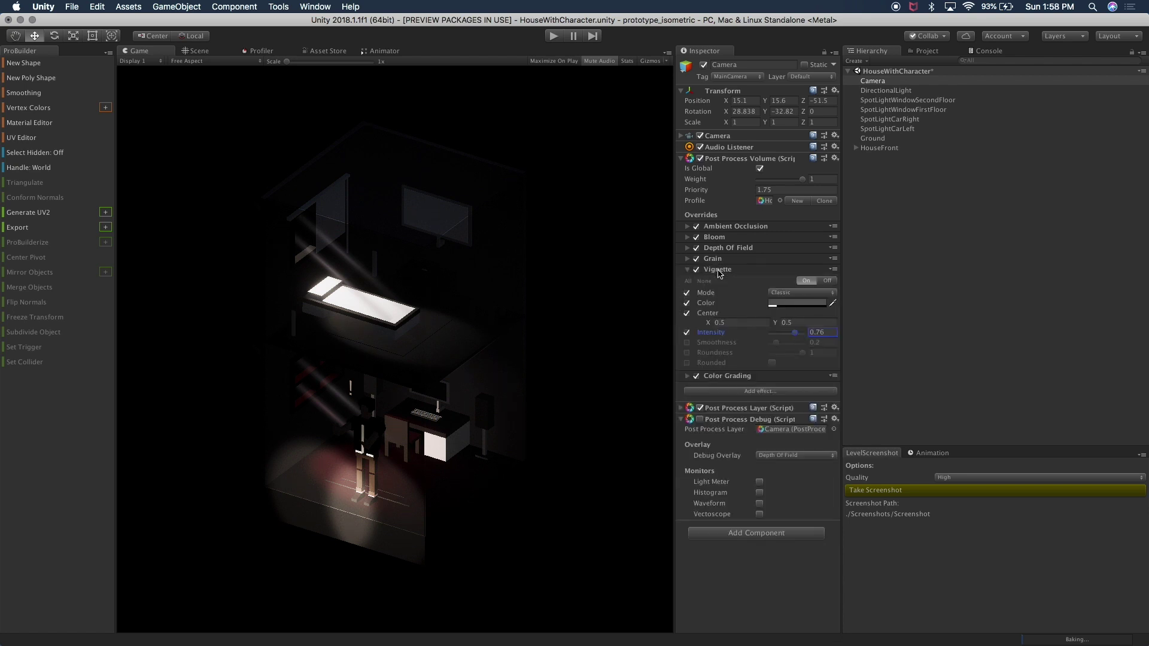
{"action": "left_click", "coordinate": [827, 281]}
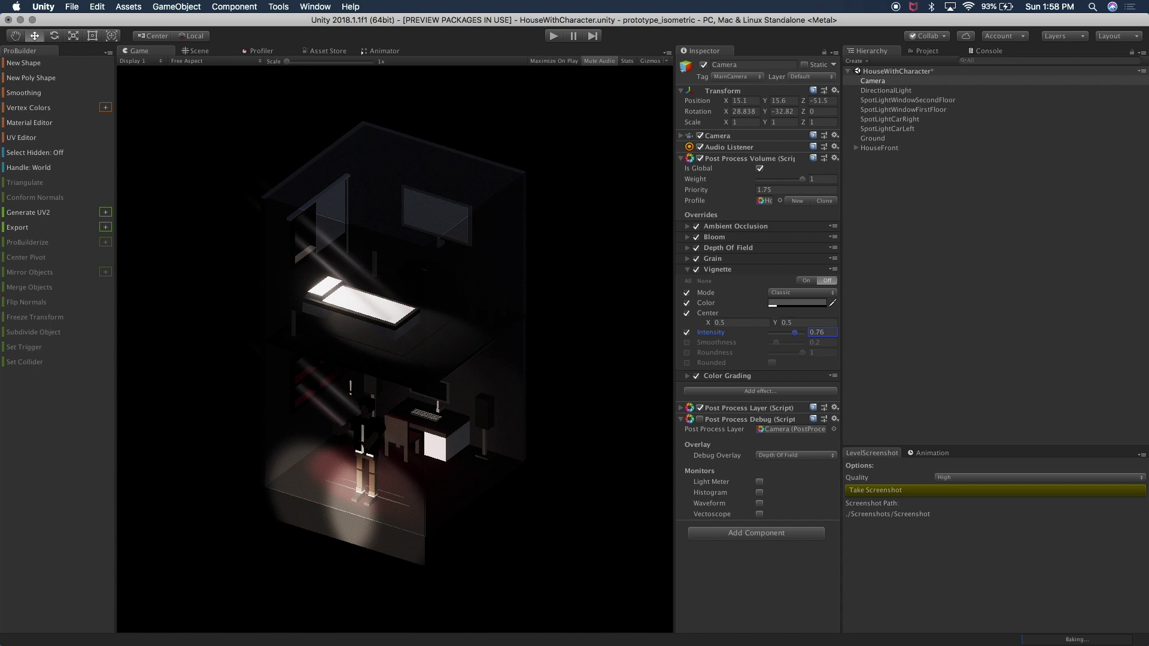
{"action": "left_click", "coordinate": [807, 280]}
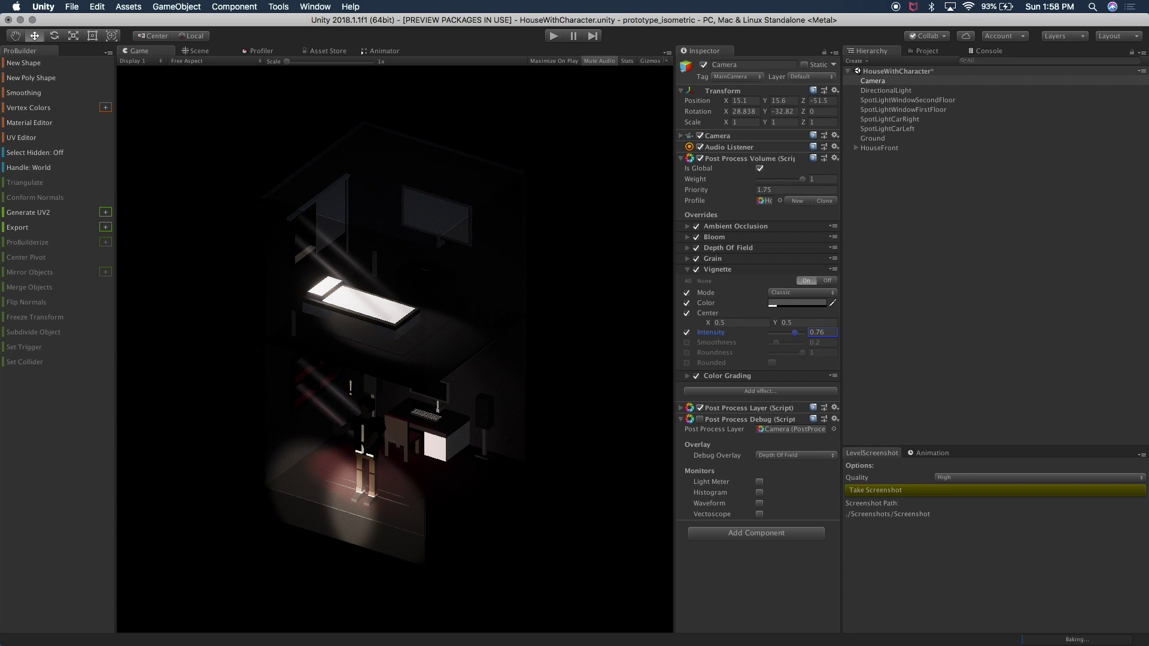
{"action": "left_click", "coordinate": [795, 292]}
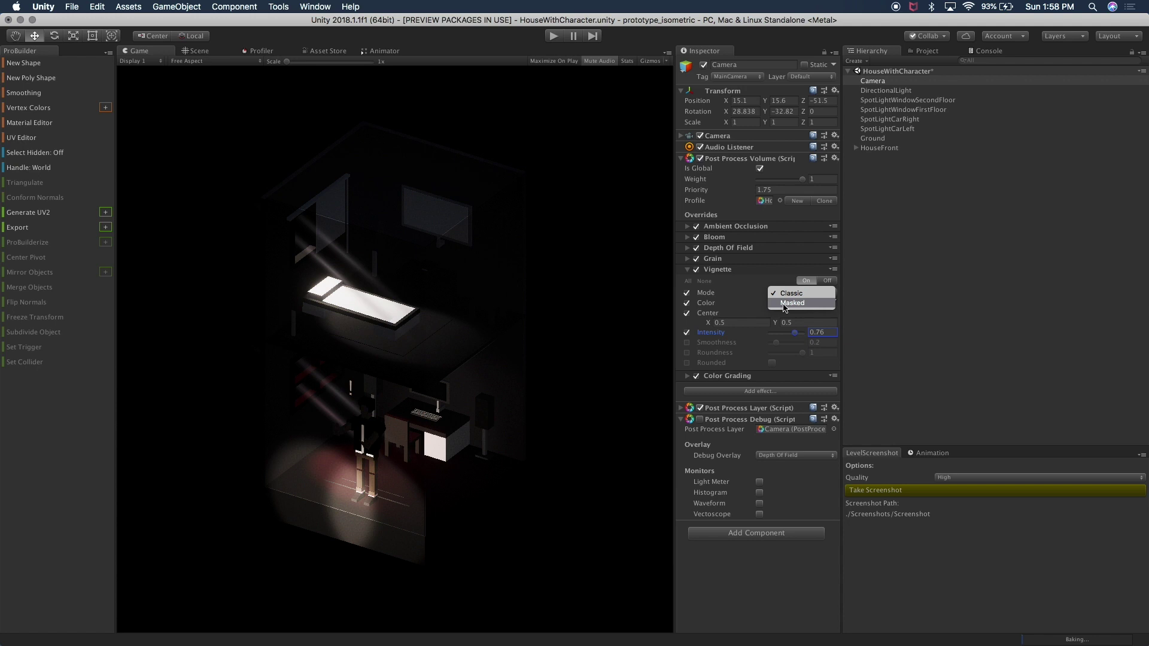
{"action": "left_click", "coordinate": [792, 302]}
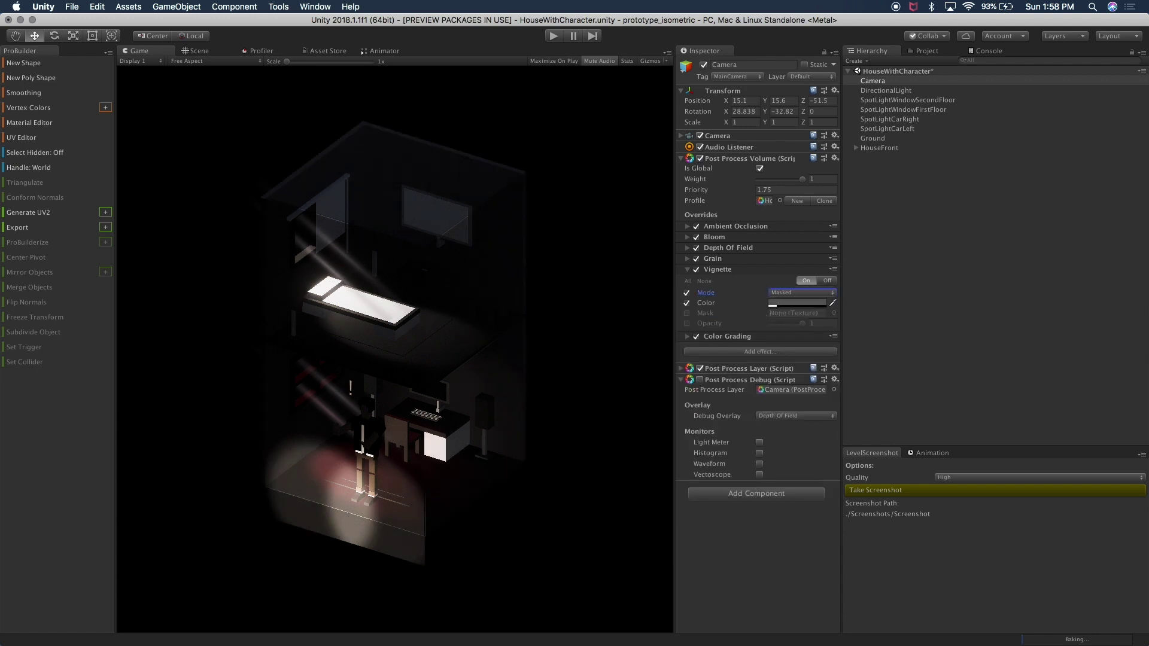
{"action": "left_click", "coordinate": [789, 293]}
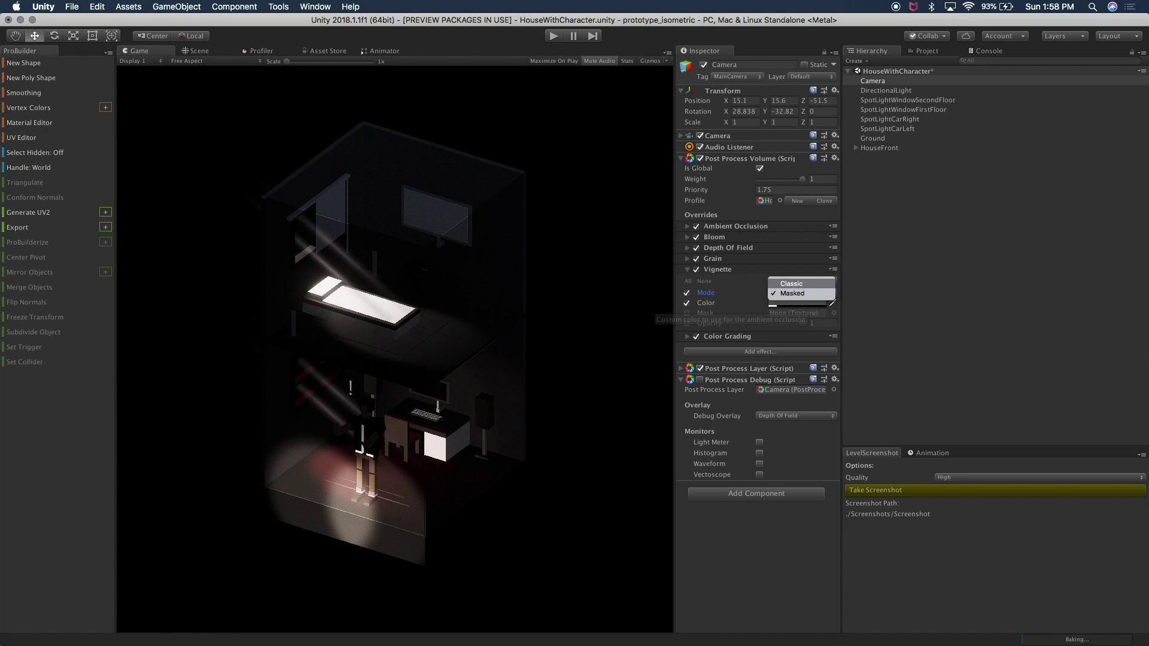
{"action": "left_click", "coordinate": [796, 286]}
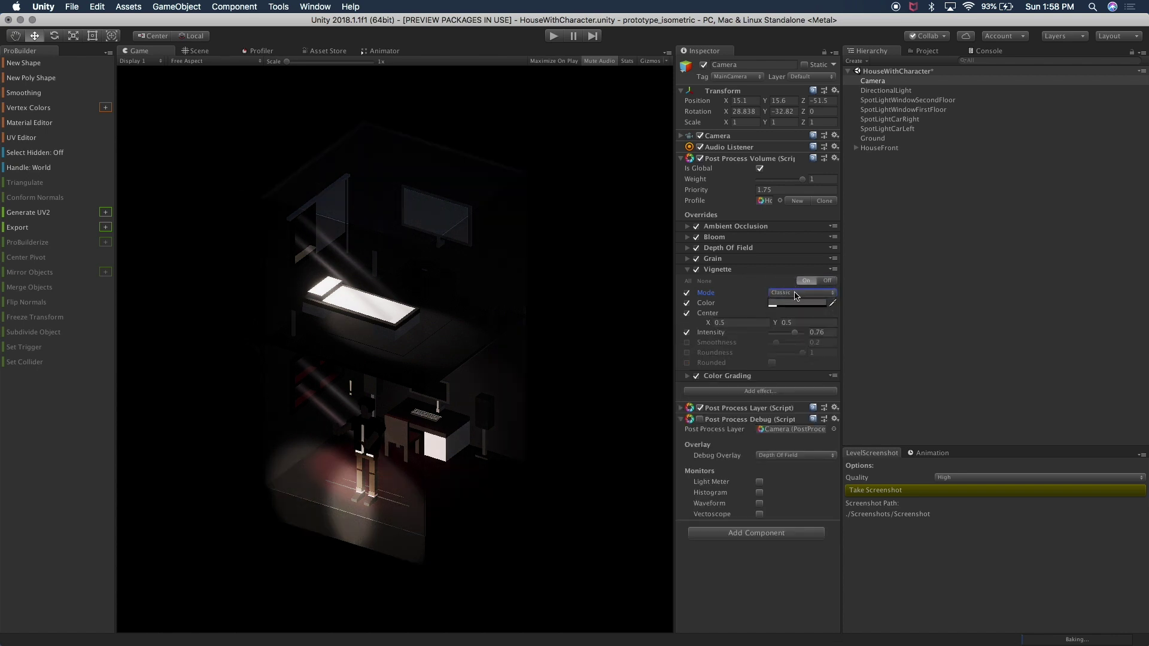
Set the vignette colour to a pale pinkish grey (C1AAAA)
{"action": "left_click", "coordinate": [774, 304]}
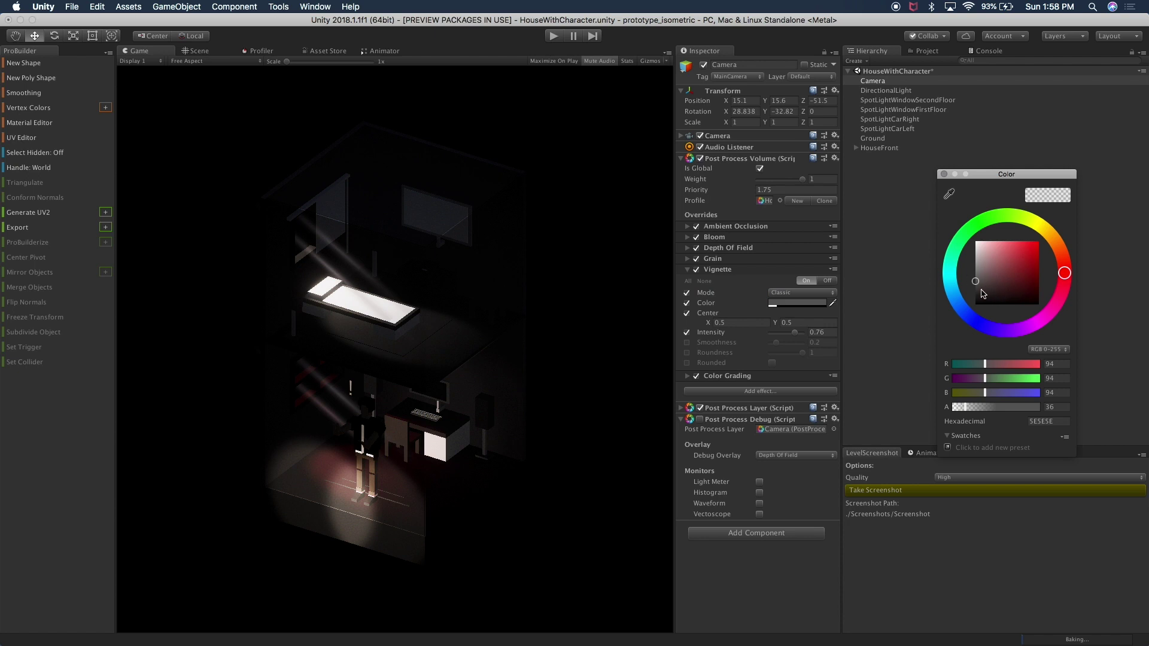
{"action": "mouse_move", "coordinate": [982, 297]}
{"action": "left_mouse_down"}
{"action": "mouse_move", "coordinate": [982, 246]}
{"action": "mouse_move", "coordinate": [975, 304]}
{"action": "mouse_move", "coordinate": [976, 293]}
{"action": "left_mouse_up"}
{"action": "left_click", "coordinate": [944, 175]}
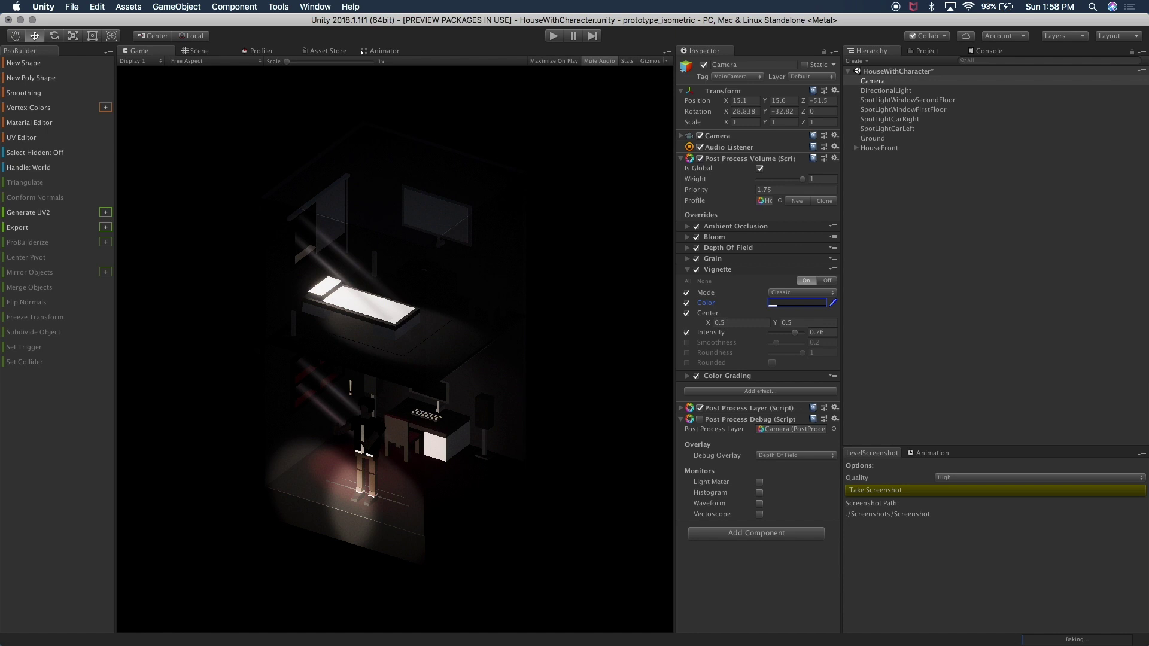
Raise the vignette intensity to 1 and collapse the Vignette settings
{"action": "left_click_drag", "start_coordinate": [795, 334], "coordinate": [782, 337]}
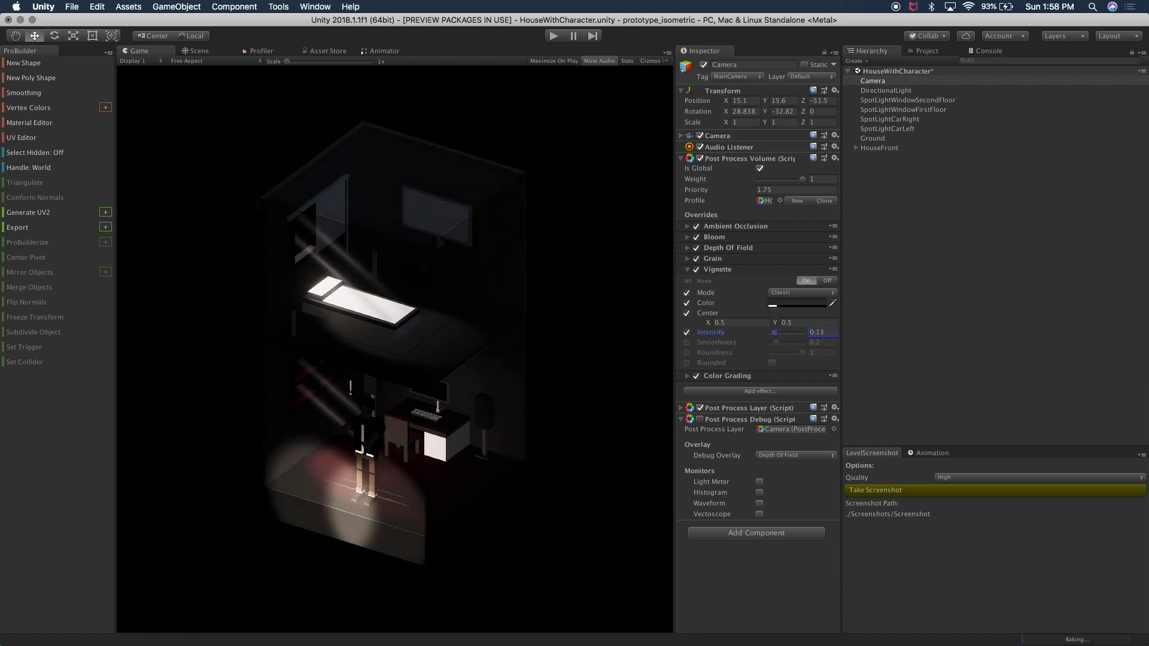
{"action": "left_click_drag", "start_coordinate": [775, 333], "coordinate": [806, 337]}
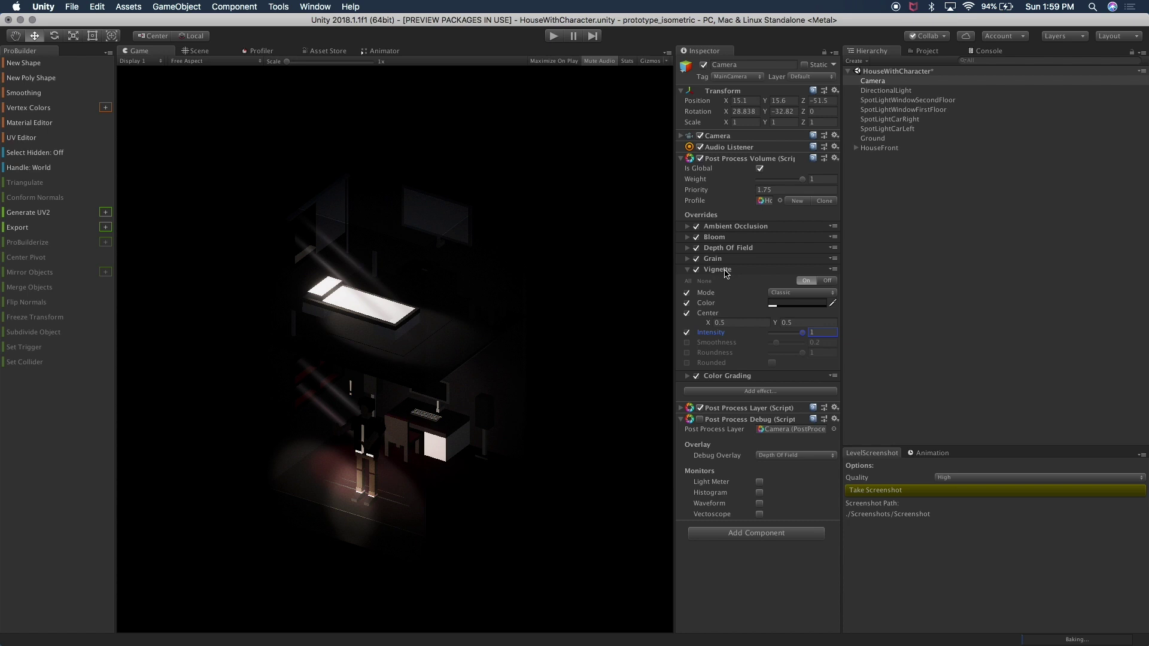
{"action": "left_click", "coordinate": [765, 271]}
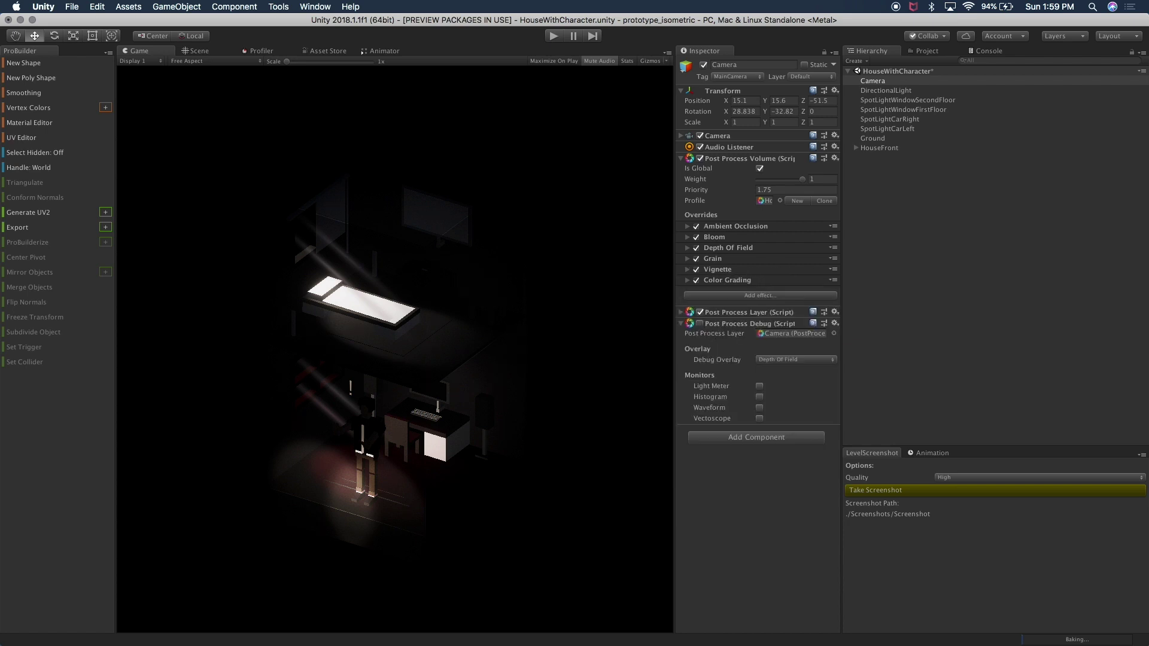
{"action": "left_click", "coordinate": [746, 281]}
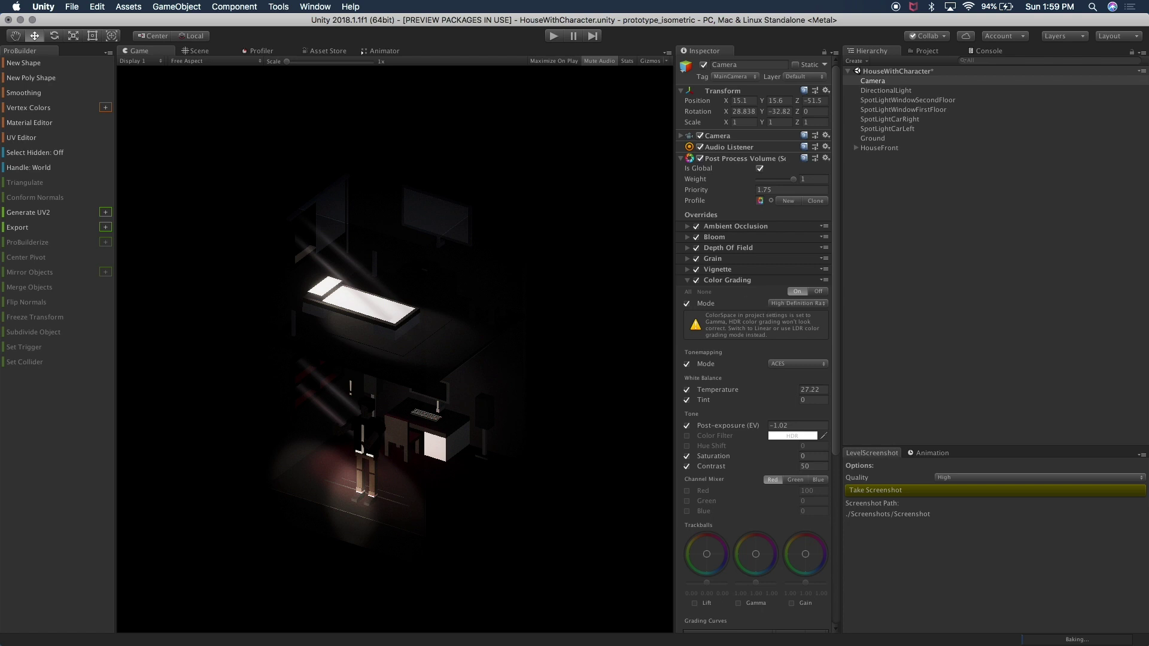
Keep Color Grading in High Definition Range mode with ACES tonemapping
{"action": "left_click", "coordinate": [776, 307]}
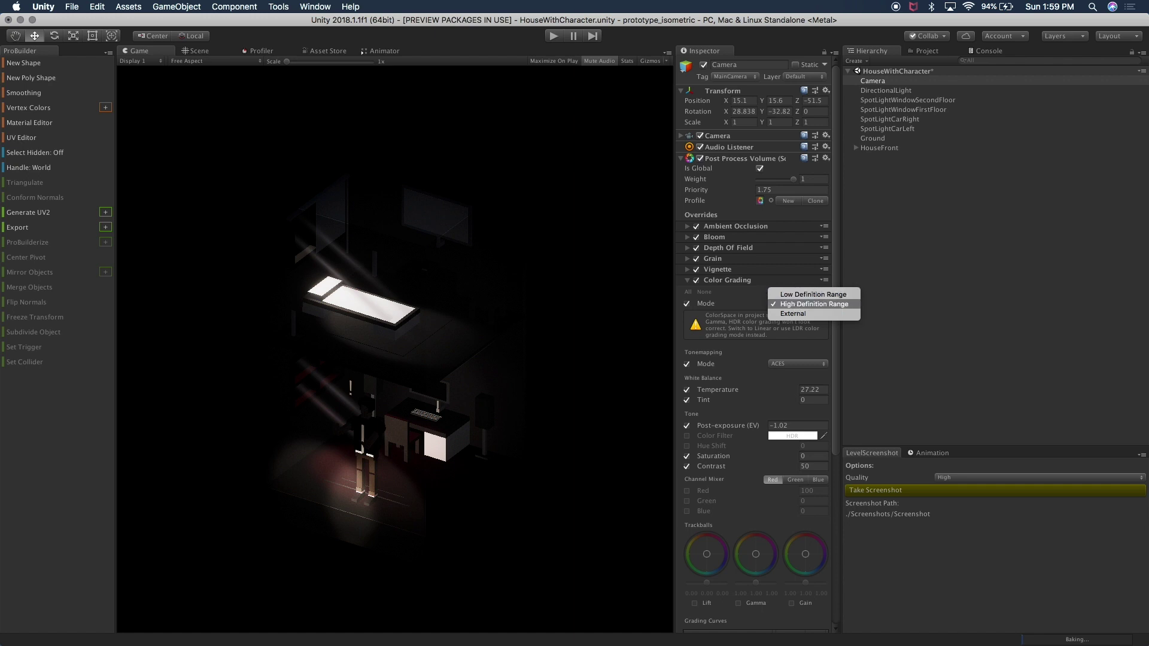
{"action": "left_click", "coordinate": [741, 362]}
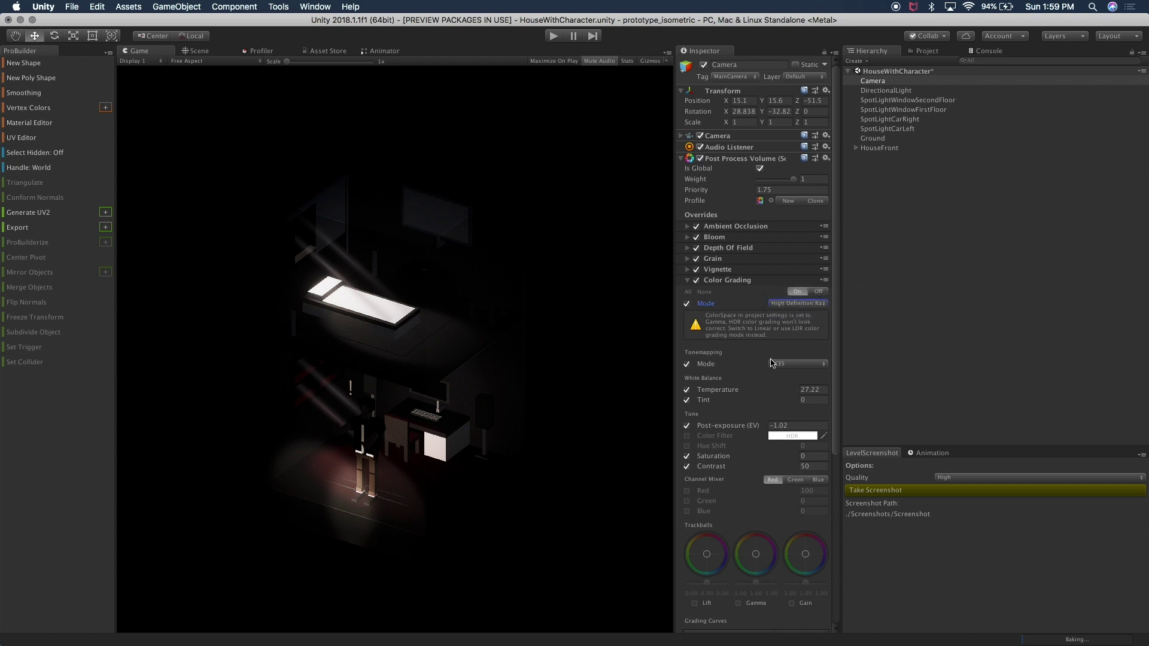
{"action": "left_click", "coordinate": [773, 363]}
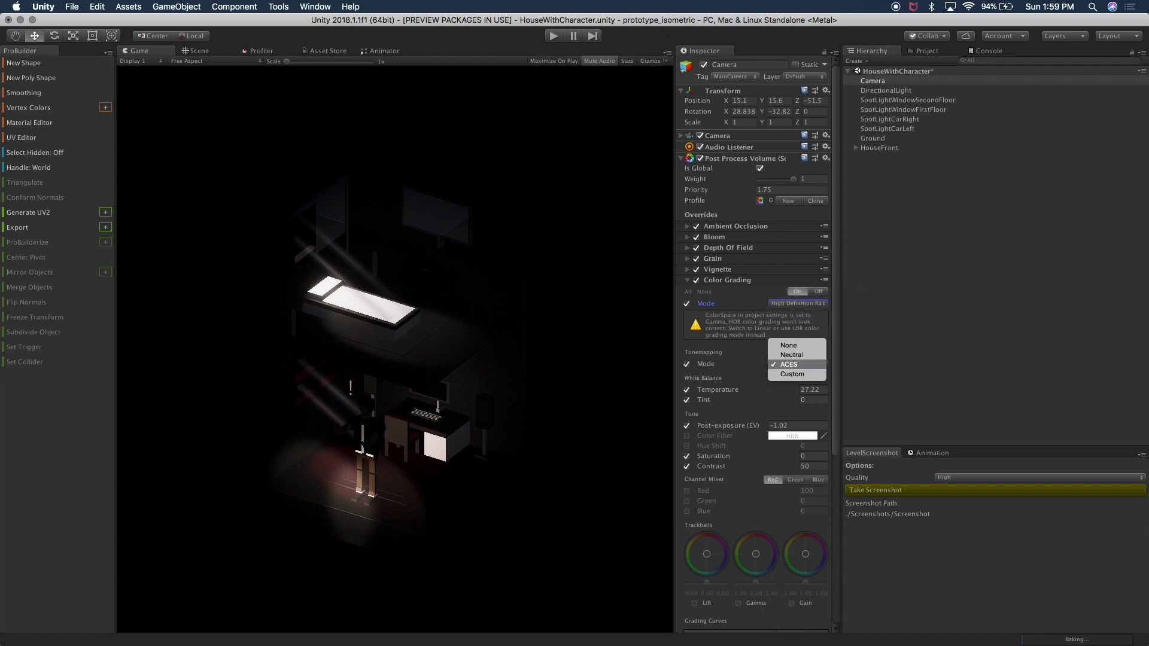
{"action": "left_click", "coordinate": [735, 368]}
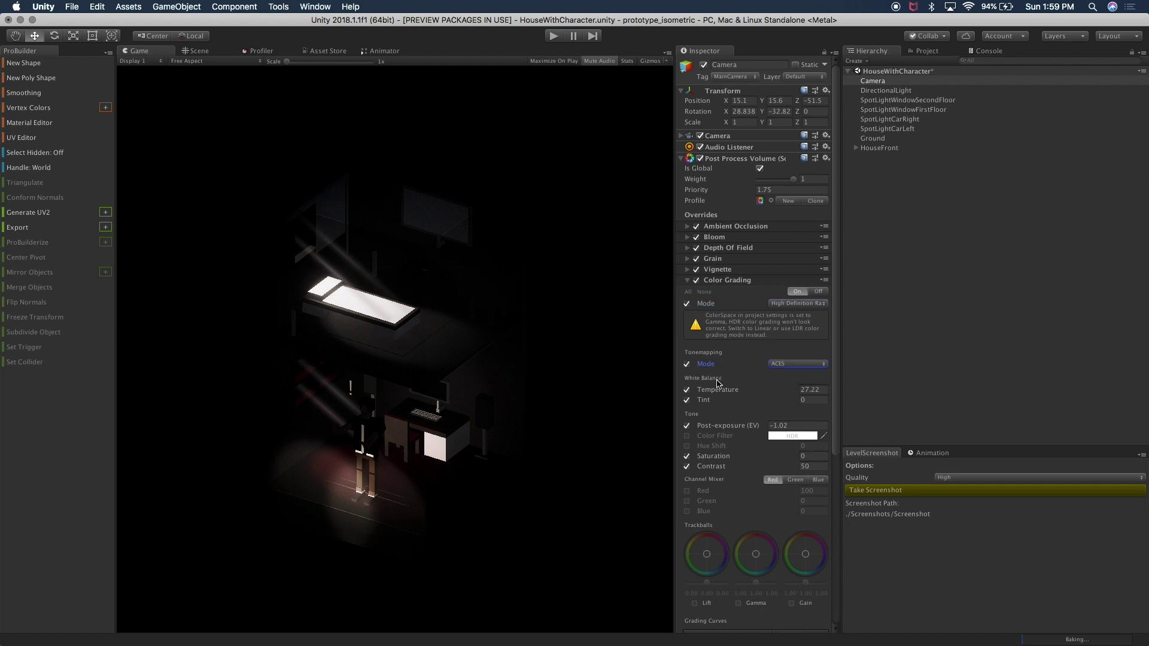
Set the white balance temperature to 23.52 and tint to 17
{"action": "left_click", "coordinate": [717, 390]}
{"action": "left_click_drag", "start_coordinate": [688, 393], "coordinate": [643, 398]}
{"action": "left_click_drag", "start_coordinate": [747, 392], "coordinate": [512, 399]}
{"action": "key", "text": "super+z"}
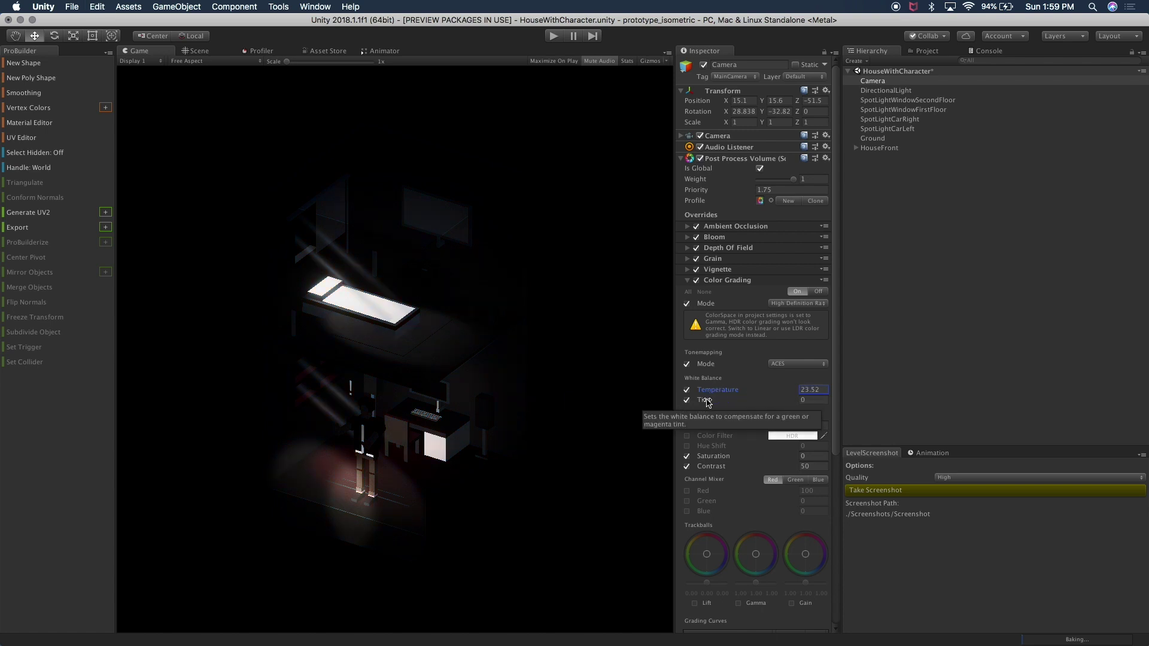
{"action": "left_click", "coordinate": [707, 402]}
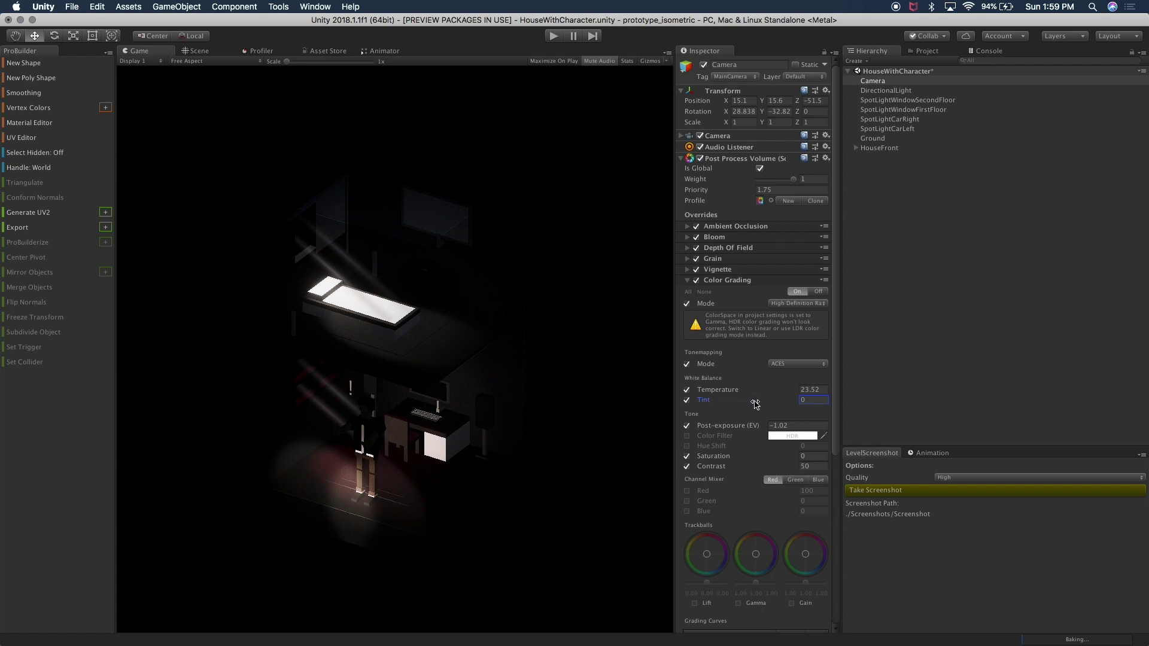
{"action": "left_click_drag", "start_coordinate": [755, 404], "coordinate": [850, 415]}
Reset tint to 0, raise post-exposure to -0.3 and lower contrast to 37
{"action": "type", "text": "0"}
{"action": "mouse_move", "coordinate": [711, 427]}
{"action": "left_mouse_down"}
{"action": "mouse_move", "coordinate": [796, 435]}
{"action": "mouse_move", "coordinate": [728, 432]}
{"action": "left_mouse_up"}
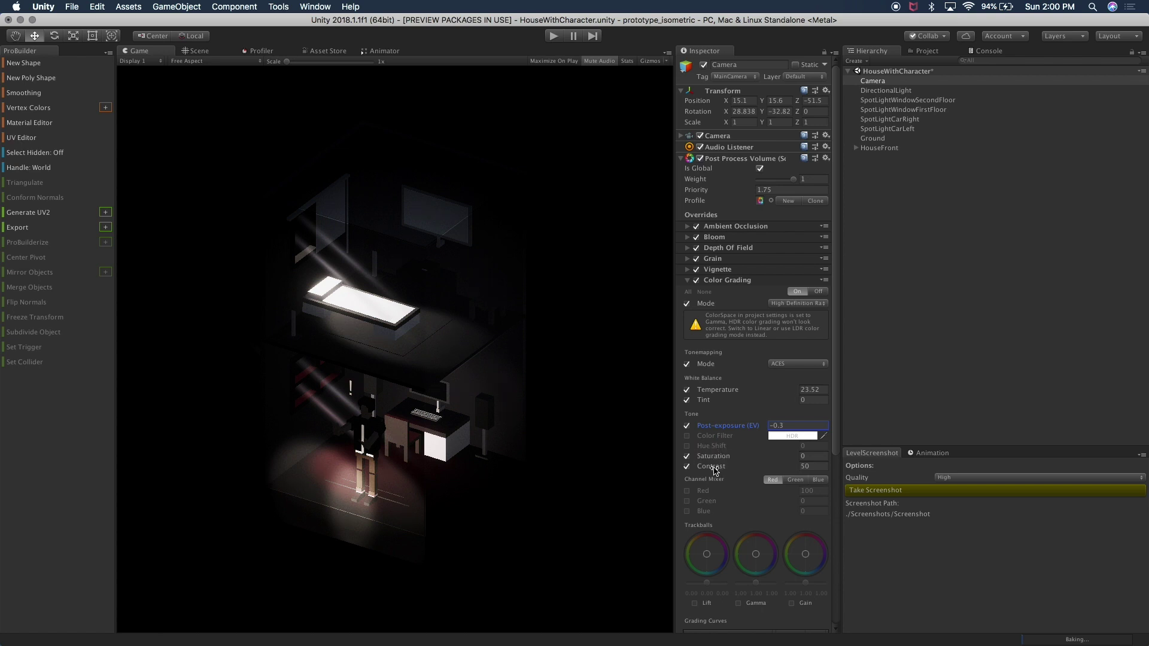
{"action": "left_click", "coordinate": [721, 469]}
{"action": "left_click_drag", "start_coordinate": [722, 471], "coordinate": [692, 469]}
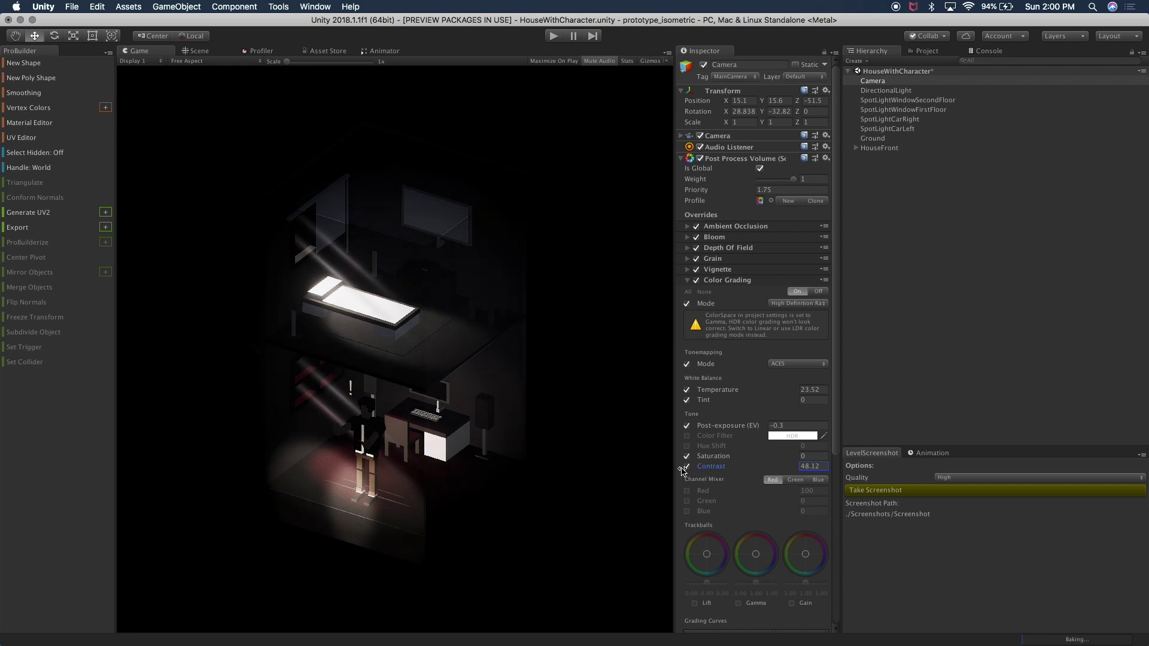
{"action": "scroll", "coordinate": [718, 490], "scroll_direction": "down", "scroll_amount": 2}
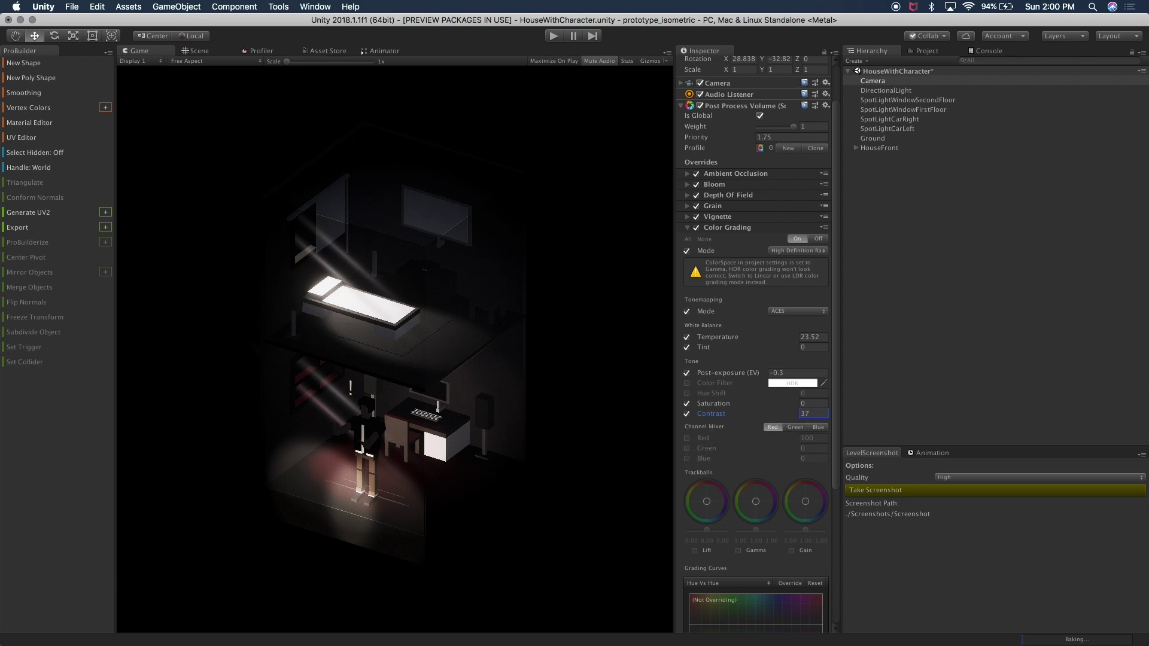
{"action": "scroll", "coordinate": [730, 473], "scroll_direction": "down", "scroll_amount": 3}
{"action": "scroll", "coordinate": [730, 472], "scroll_direction": "up", "scroll_amount": 5}
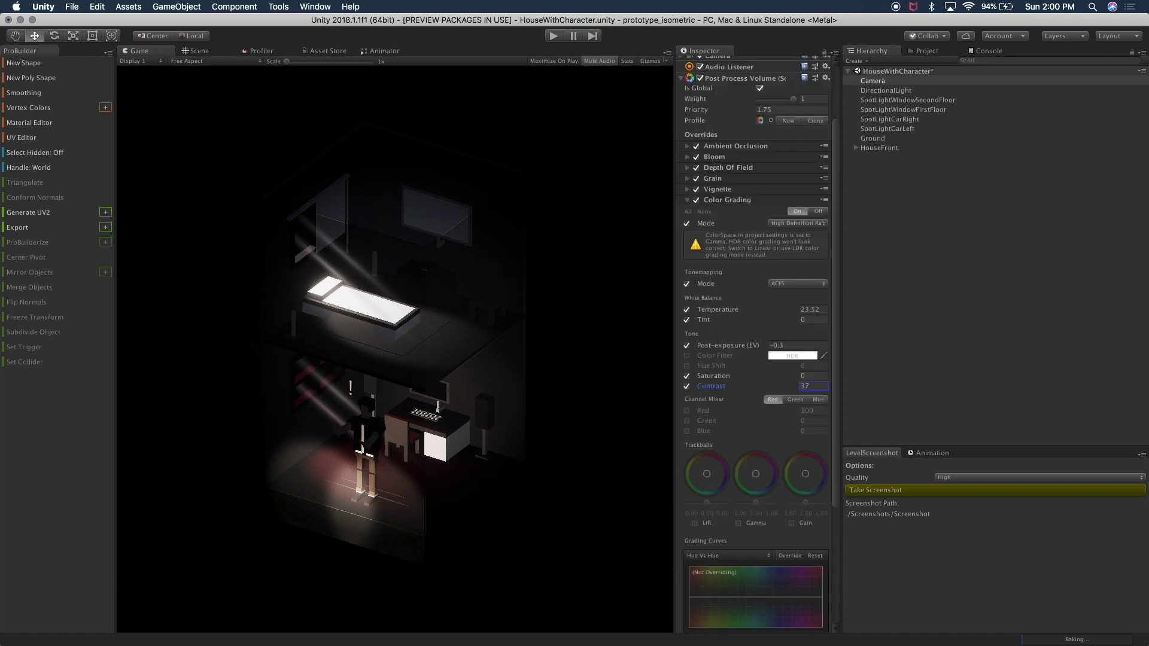
{"action": "left_click", "coordinate": [722, 282]}
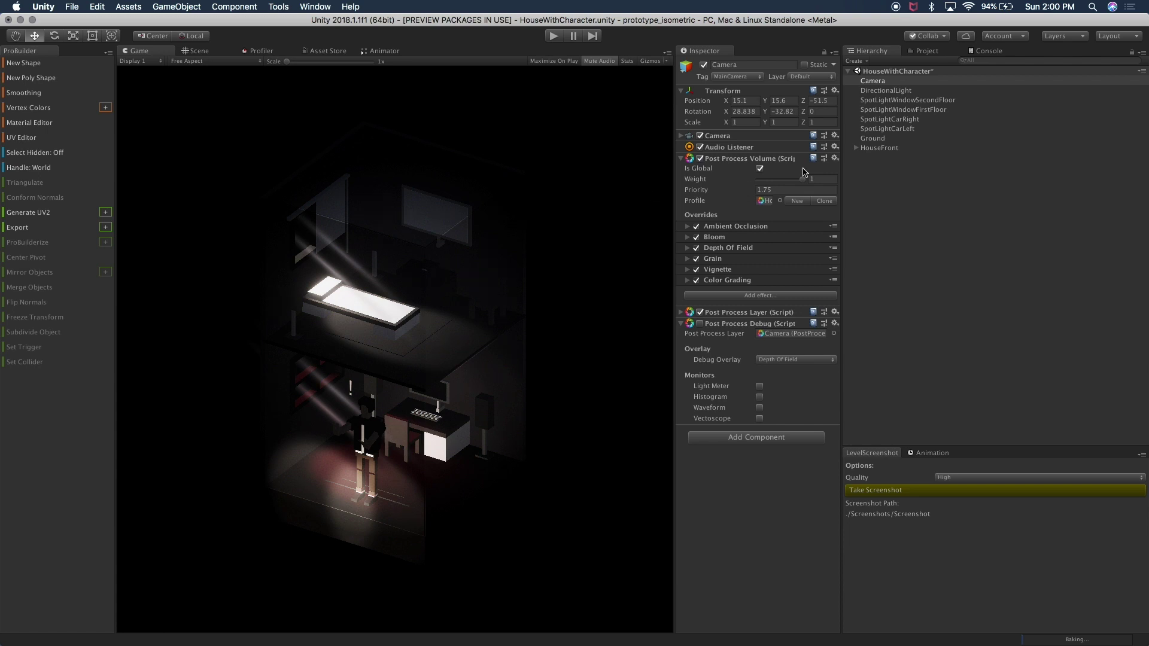
{"action": "left_click", "coordinate": [759, 168]}
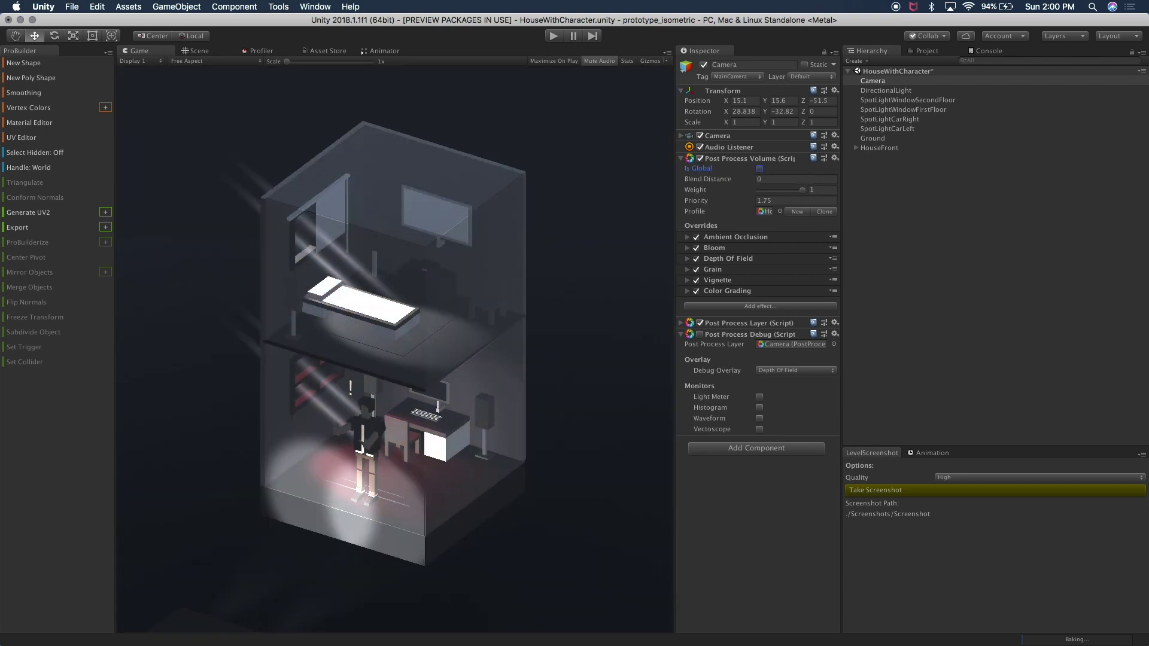
{"action": "left_click", "coordinate": [759, 169]}
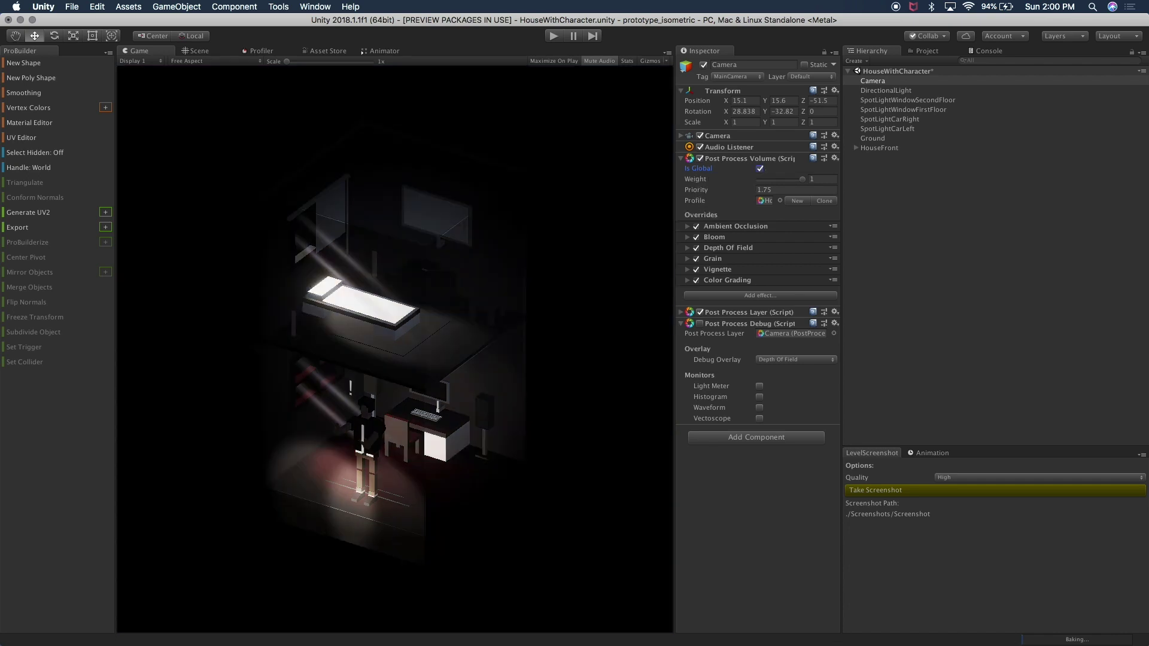